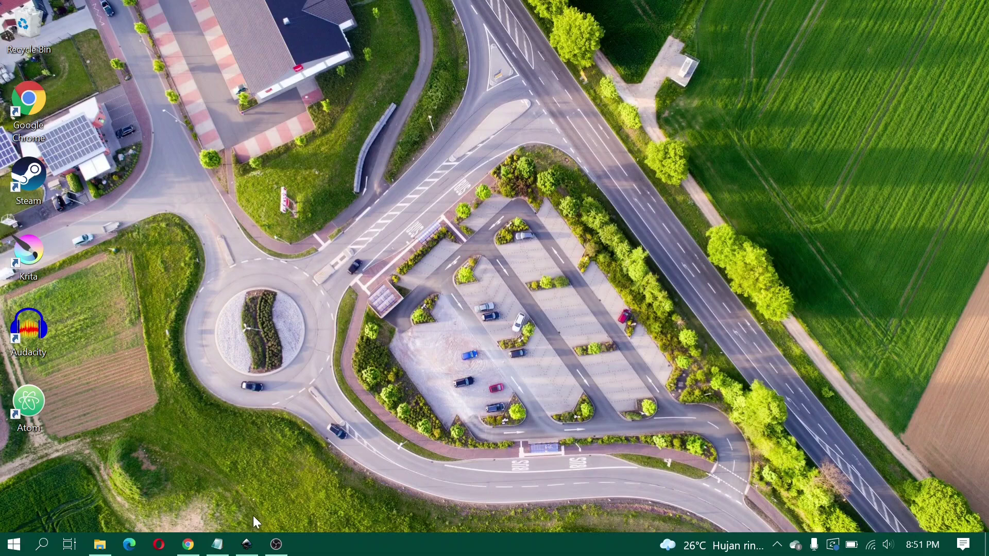
Step: Load wordclouds.com in Chrome and let its default 138-word sample cloud render
click(188, 545)
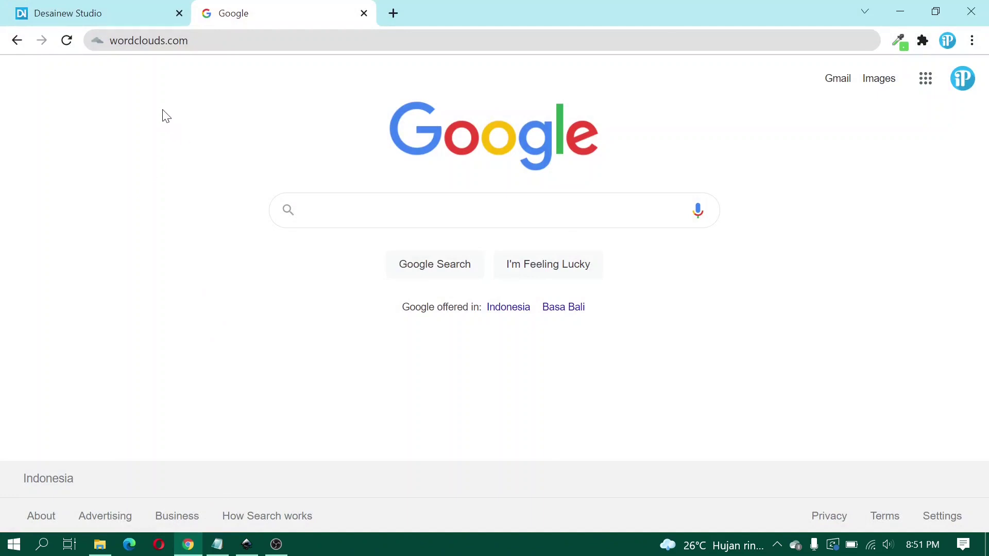
click(216, 42)
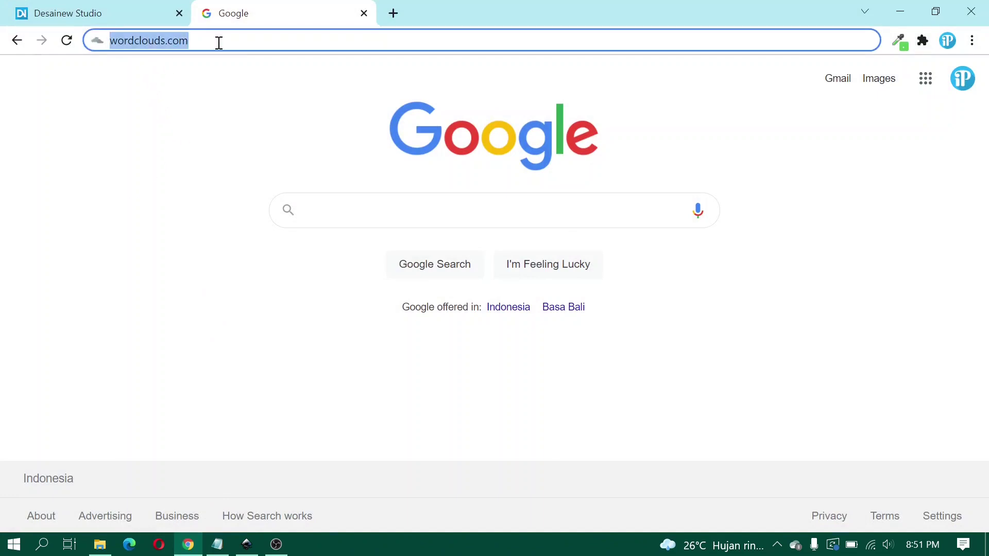
key(Return)
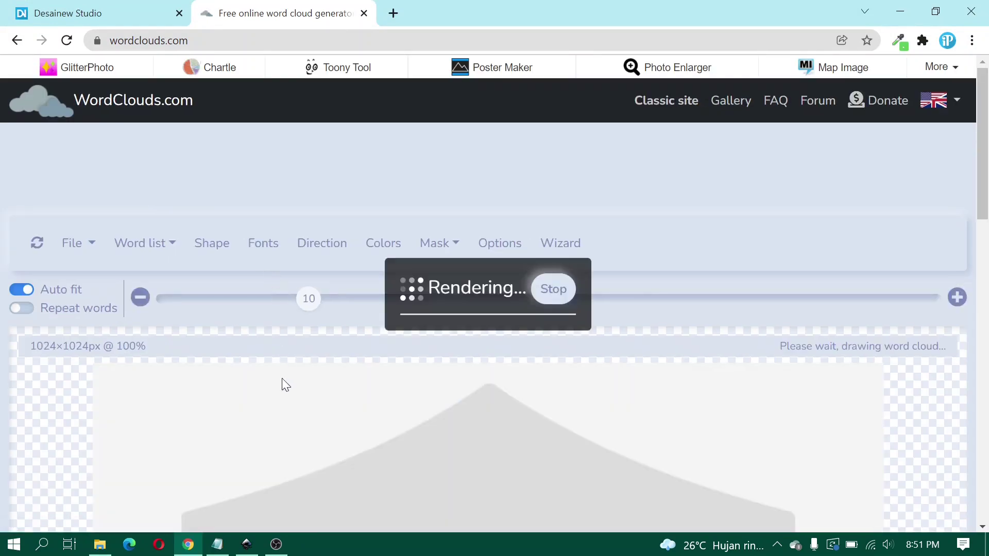
scroll(286, 385, down, 2)
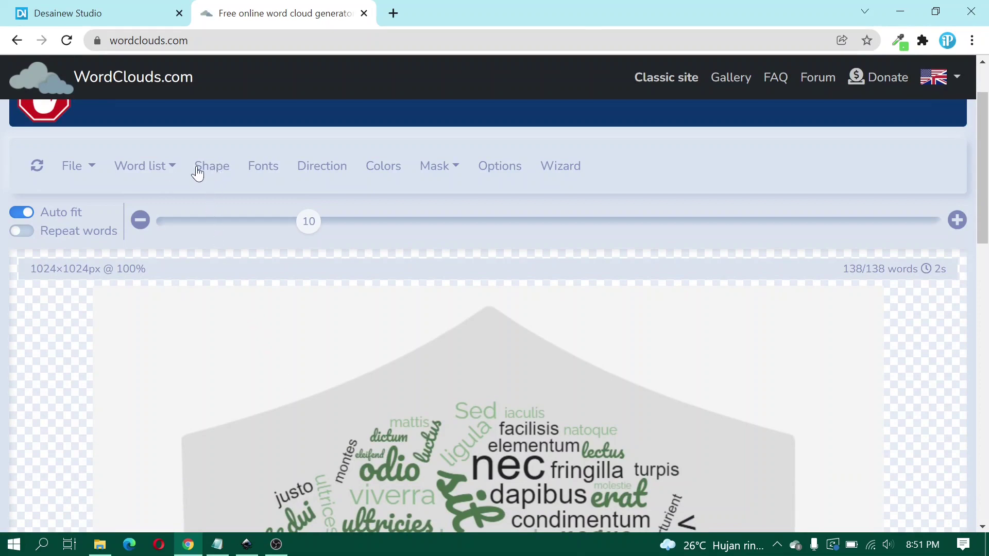
Step: Upload Inkscape-Logo-Transparent from the Footage folder as the custom shape image
click(201, 169)
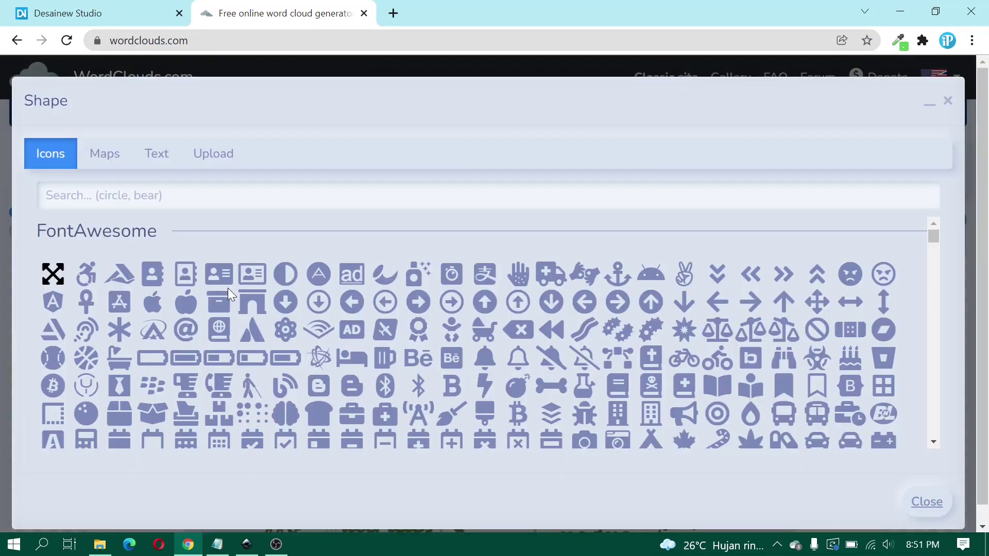
scroll(227, 288, down, 4)
scroll(221, 283, up, 4)
click(202, 154)
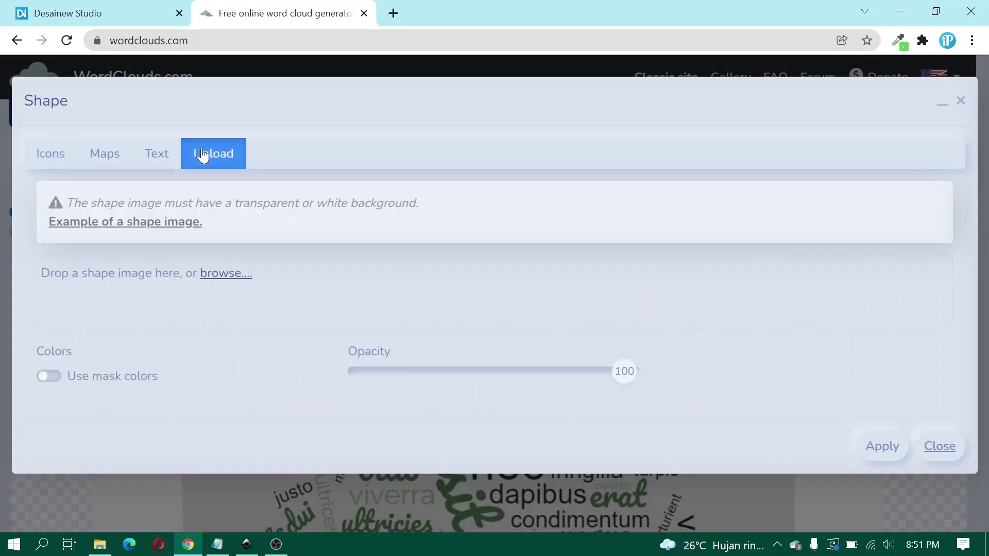
click(99, 545)
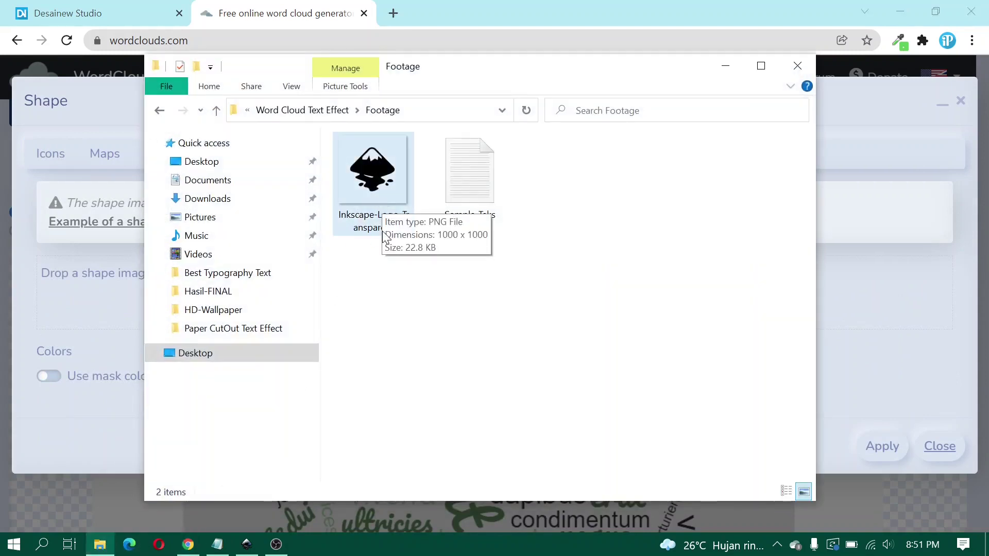
drag(382, 216, 365, 201)
drag(477, 86, 715, 150)
drag(613, 266, 290, 304)
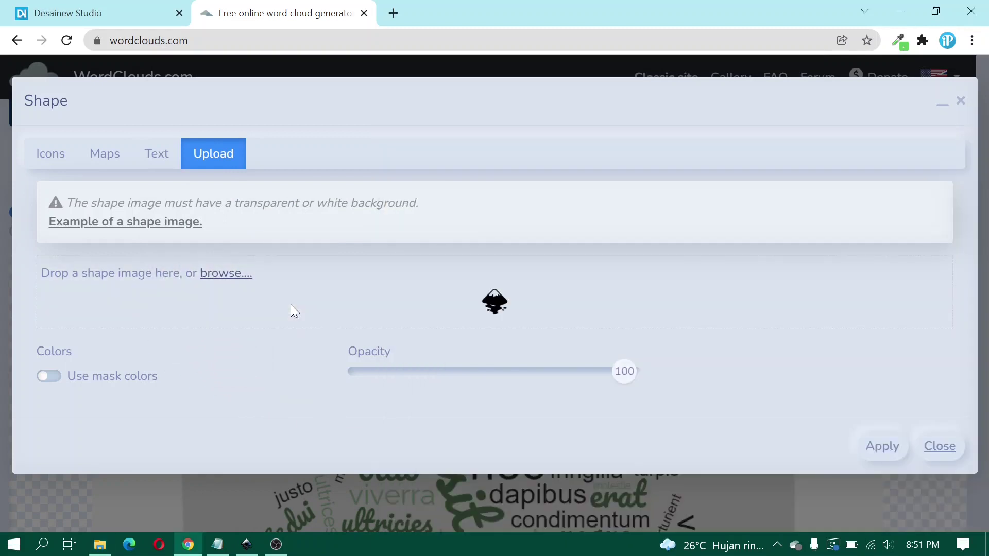
Step: Apply the Inkscape logo shape to the word cloud
click(876, 447)
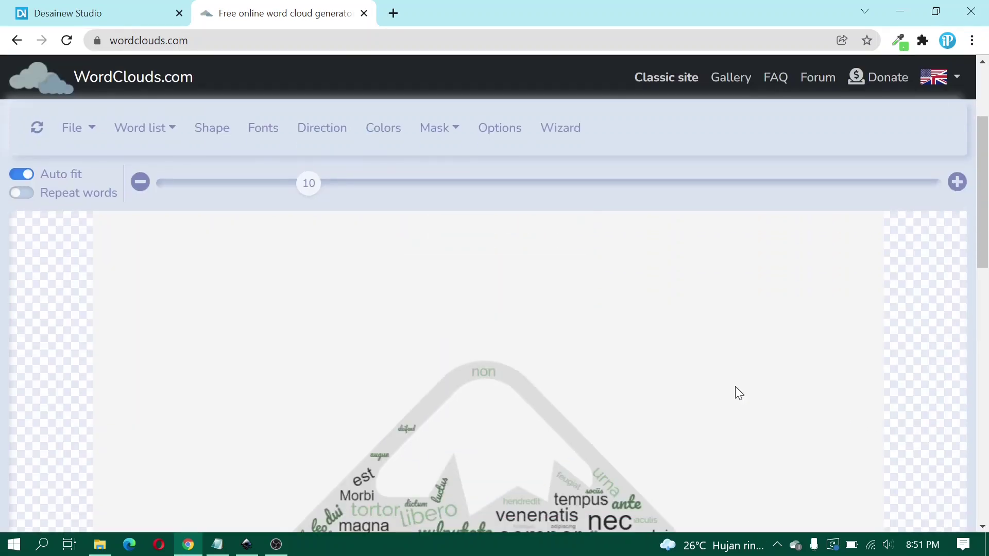
scroll(602, 403, down, 6)
scroll(484, 400, down, 3)
scroll(486, 402, up, 9)
scroll(486, 407, down, 3)
scroll(486, 400, down, 6)
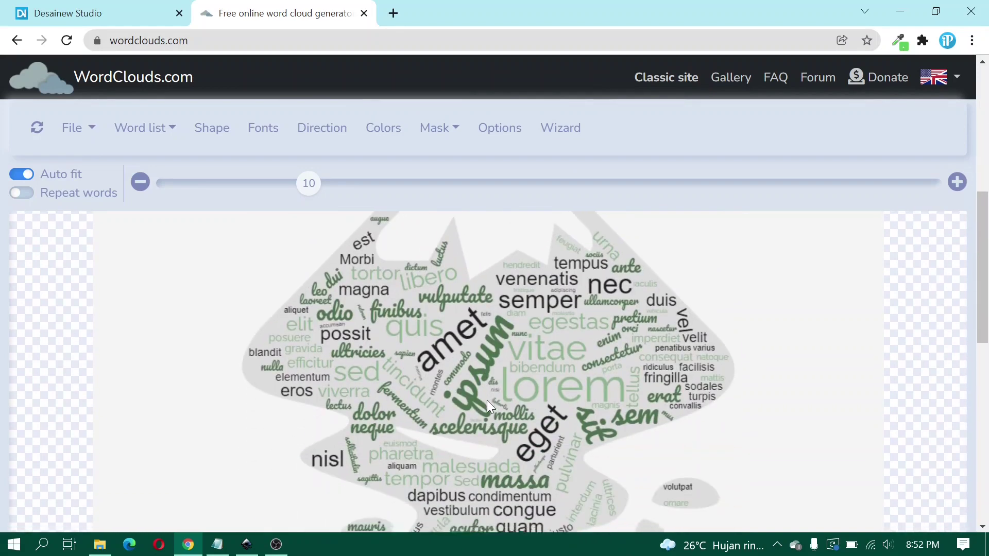
scroll(487, 400, down, 2)
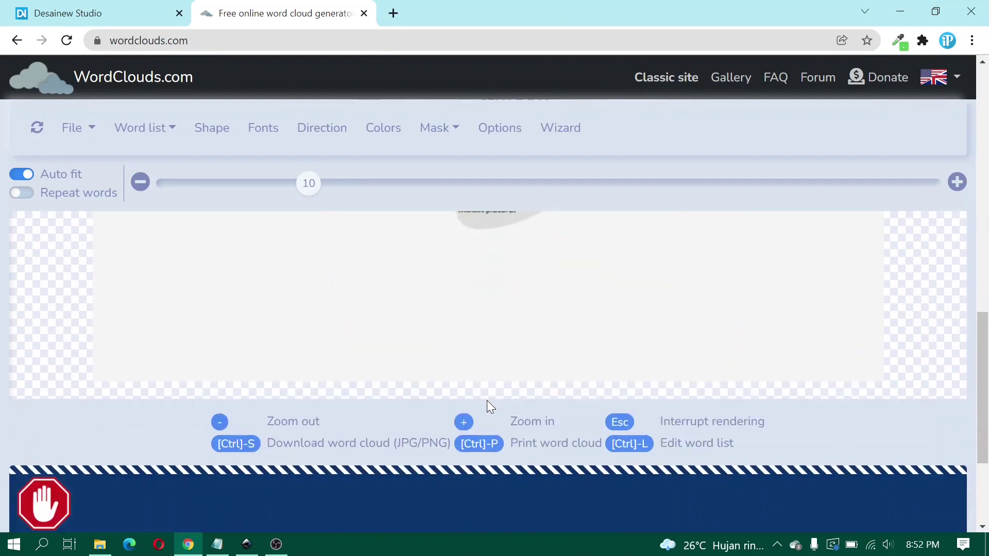
scroll(487, 400, up, 8)
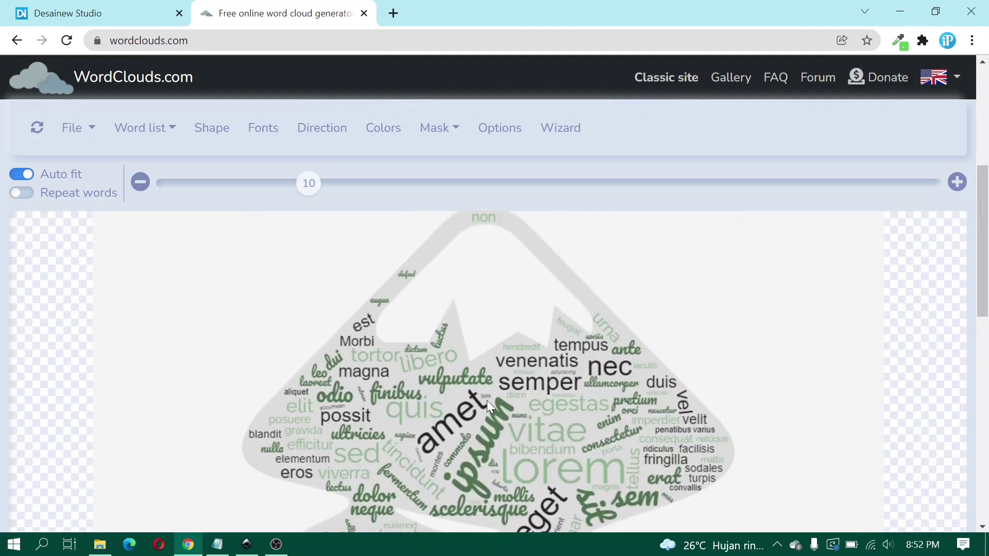
Step: Uncheck Draw mask so no grey shape shows behind the words
scroll(405, 372, down, 3)
click(447, 129)
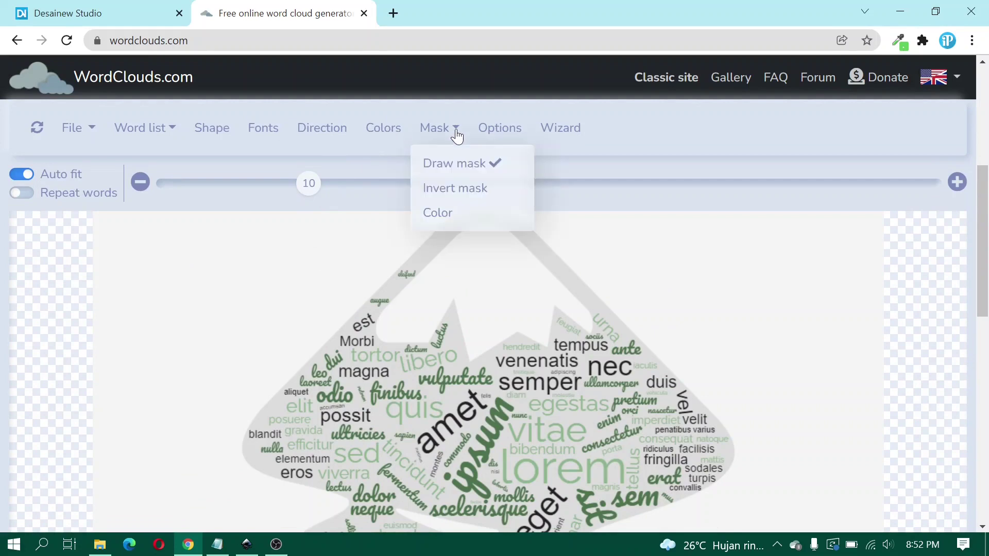
click(508, 166)
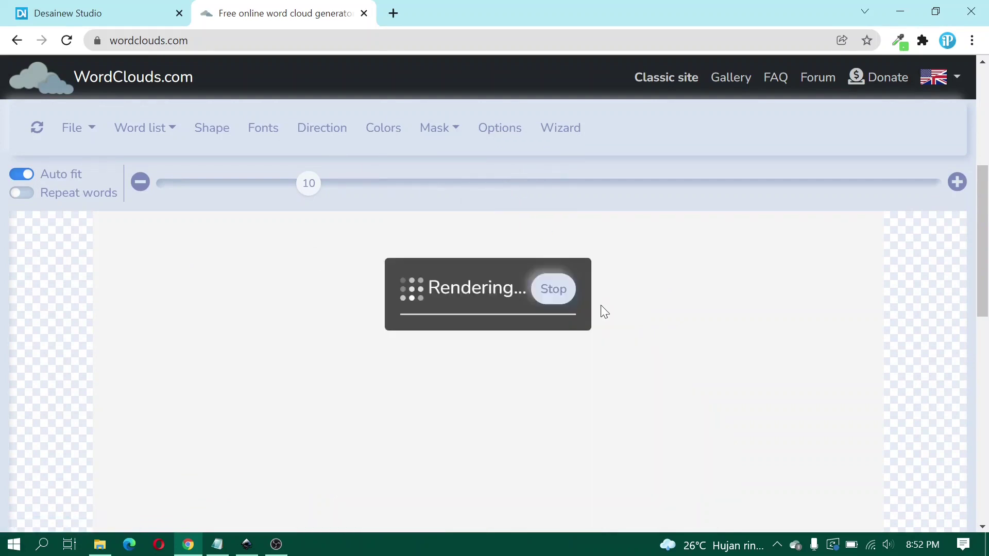
Step: Remove the second and third word colours and make the remaining colour black
click(375, 126)
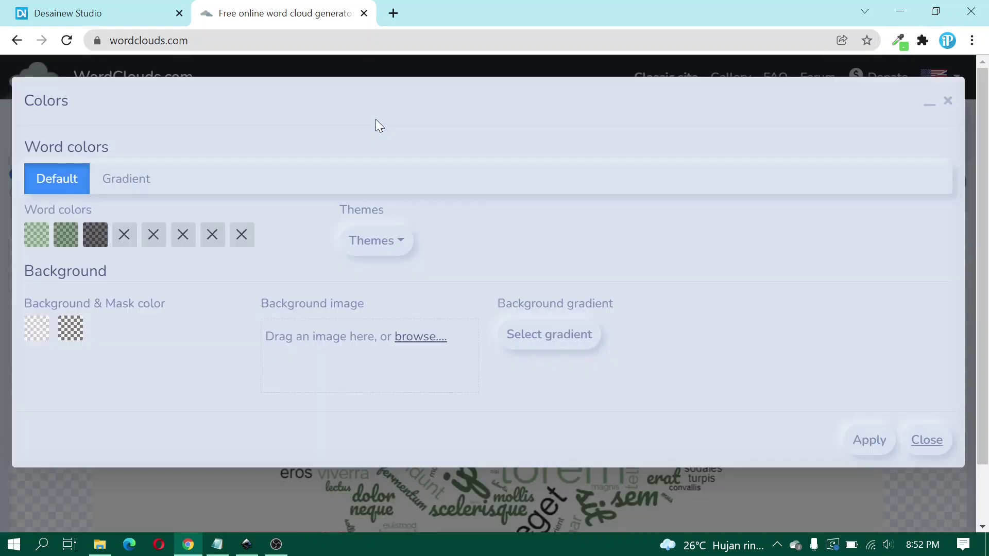
click(92, 241)
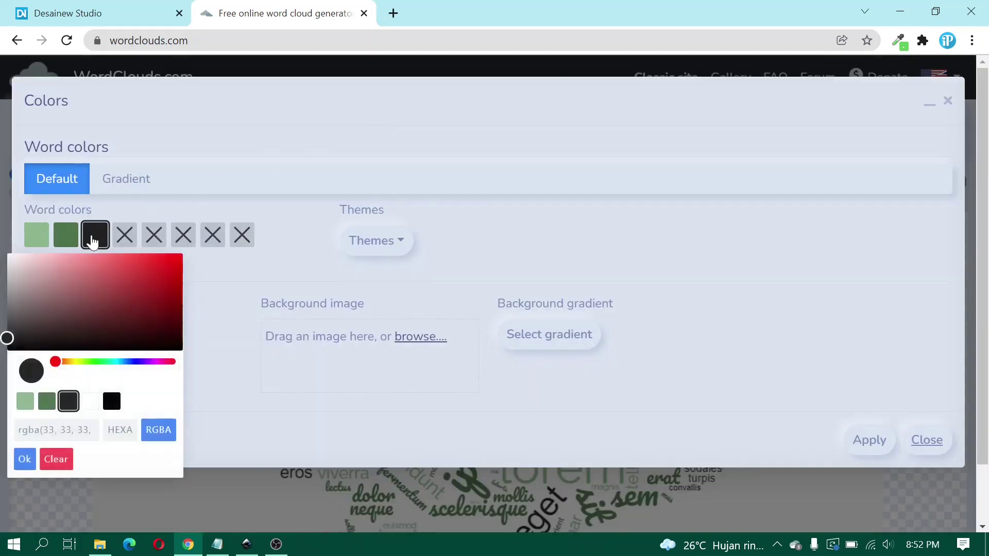
click(58, 462)
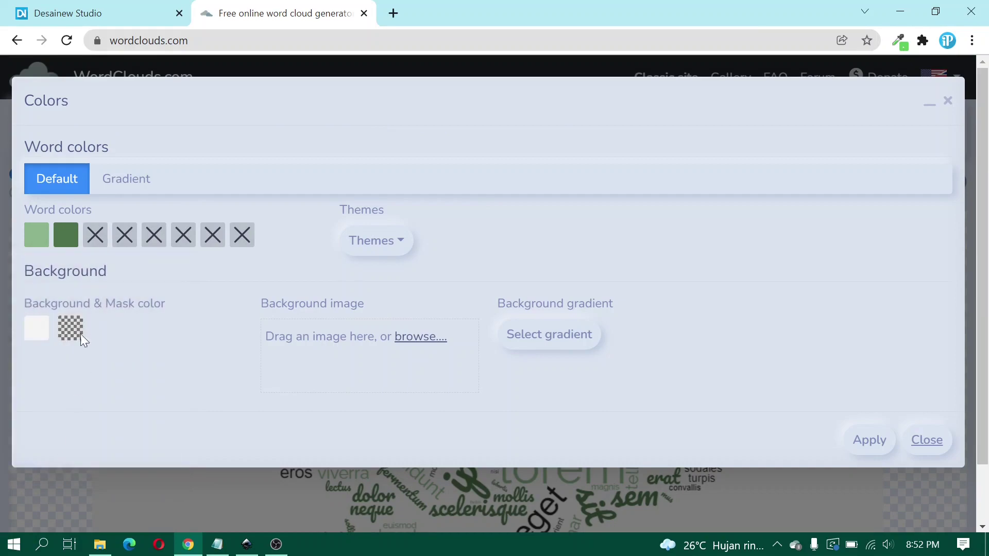
click(72, 241)
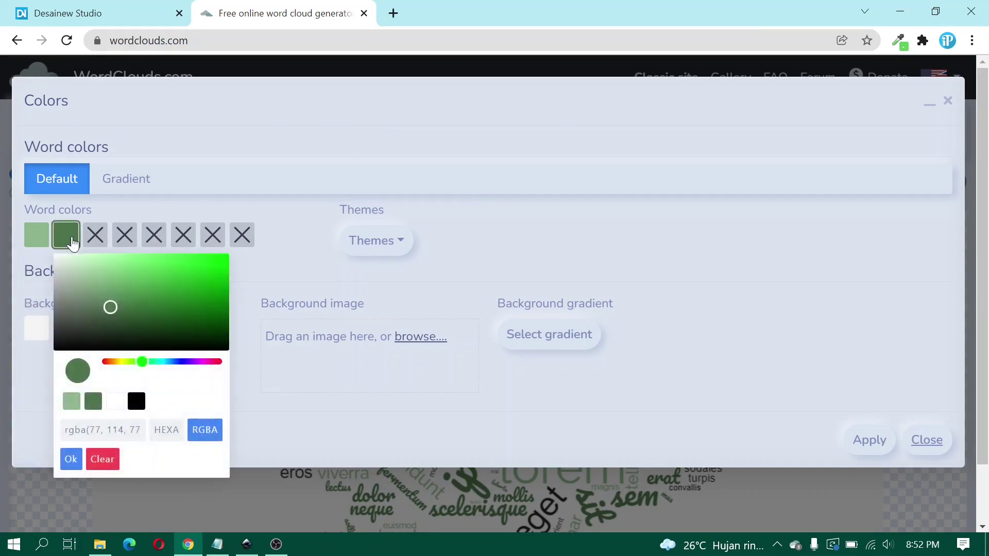
click(100, 461)
click(37, 236)
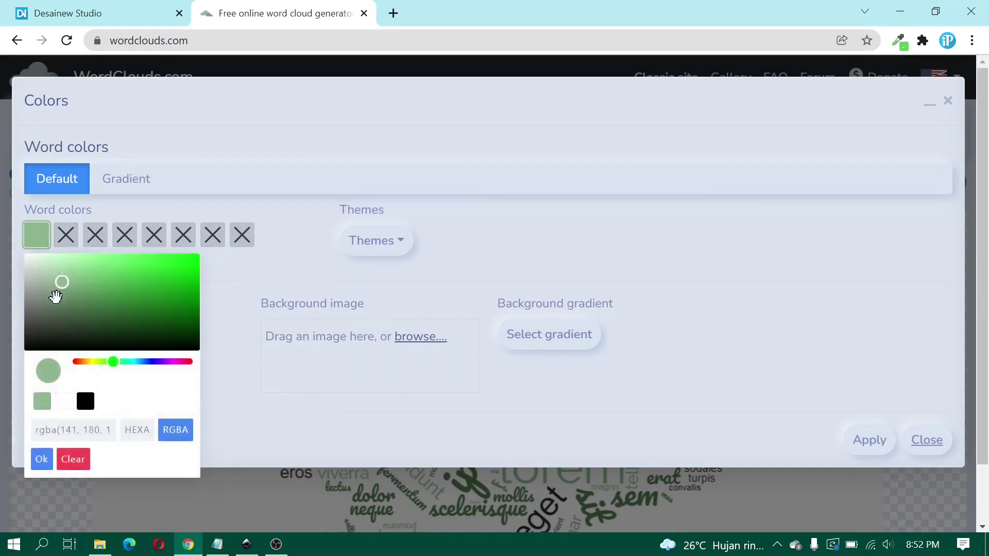
drag(57, 293, 18, 383)
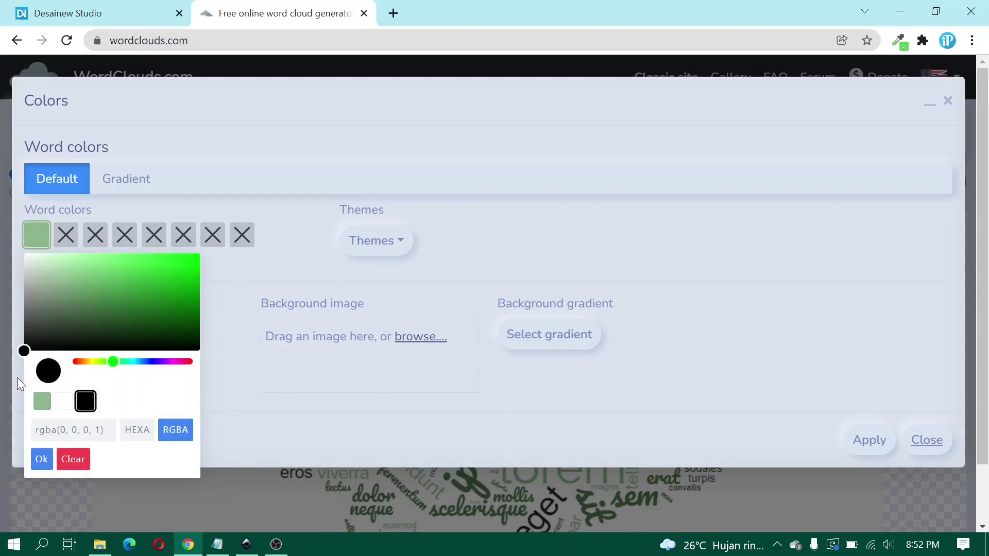
click(41, 459)
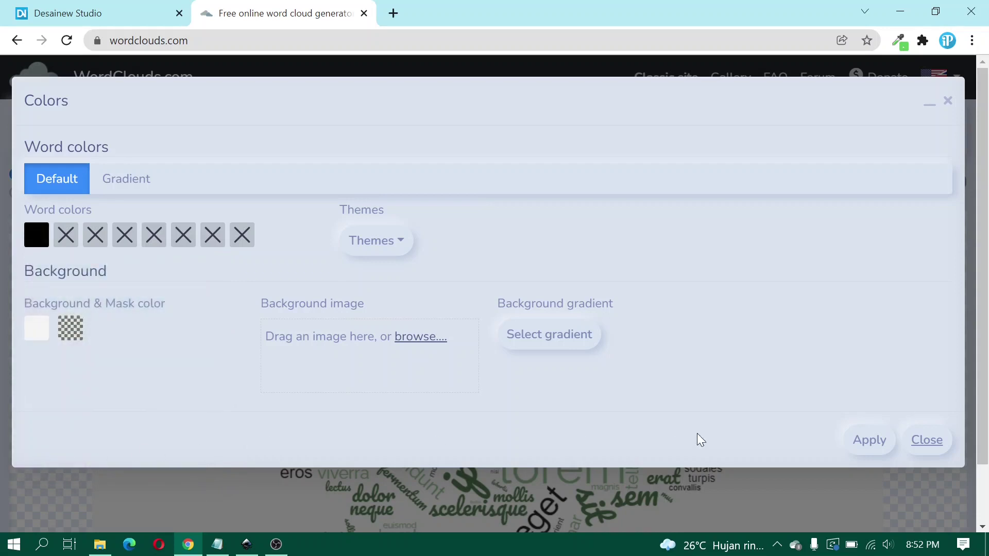
click(882, 445)
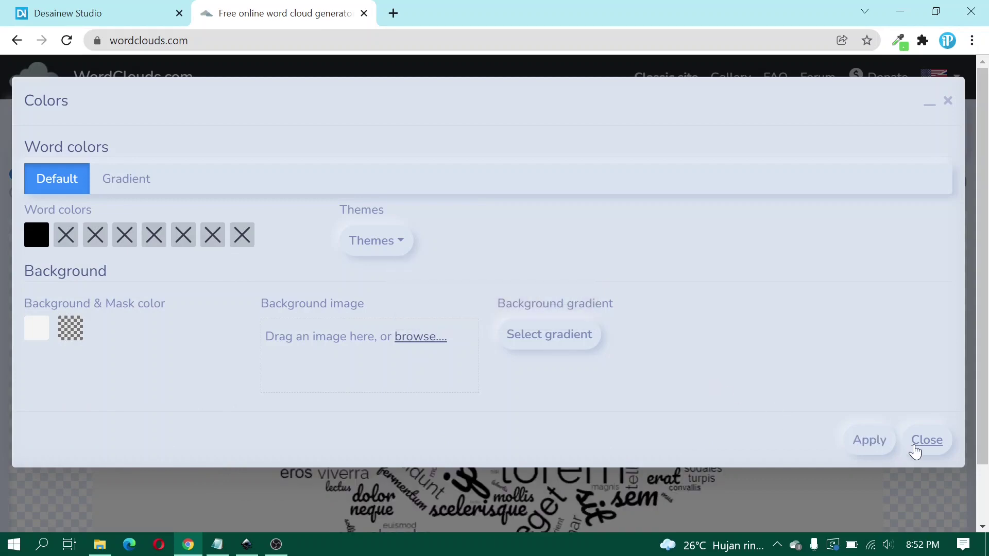
click(922, 445)
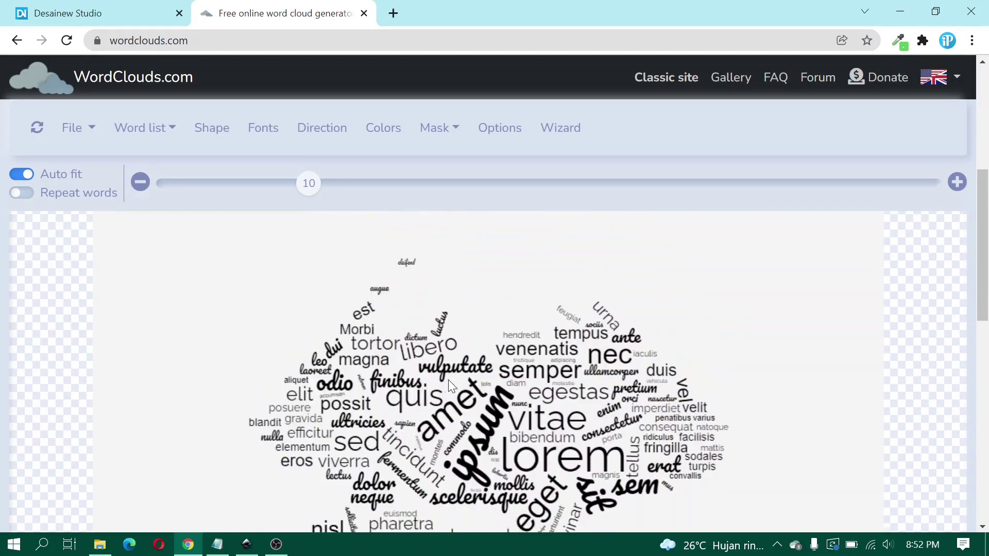
Step: Remove Pacifico and Helvetica and replace Raleway with Anton as the only font
click(256, 133)
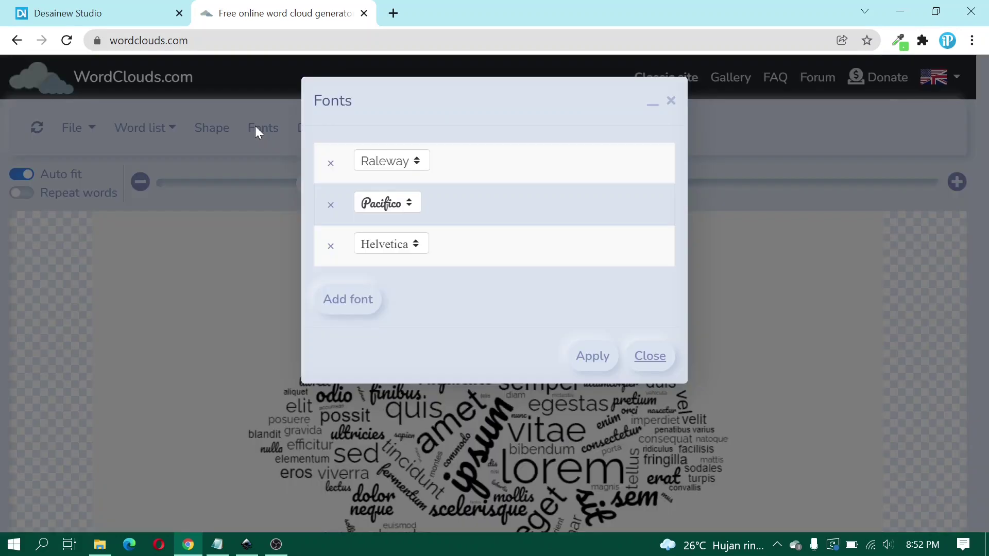
click(331, 206)
click(331, 204)
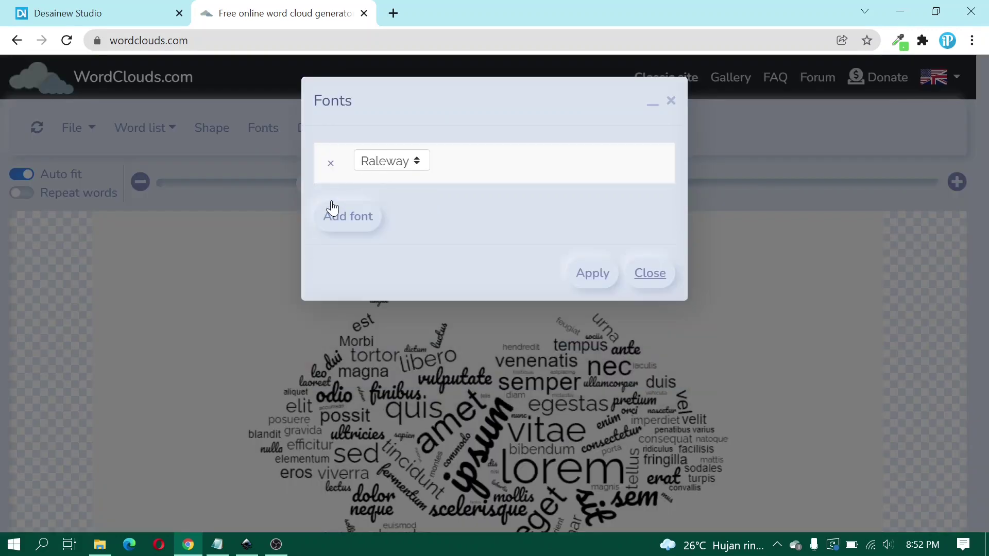
click(382, 161)
click(394, 112)
text(anton)
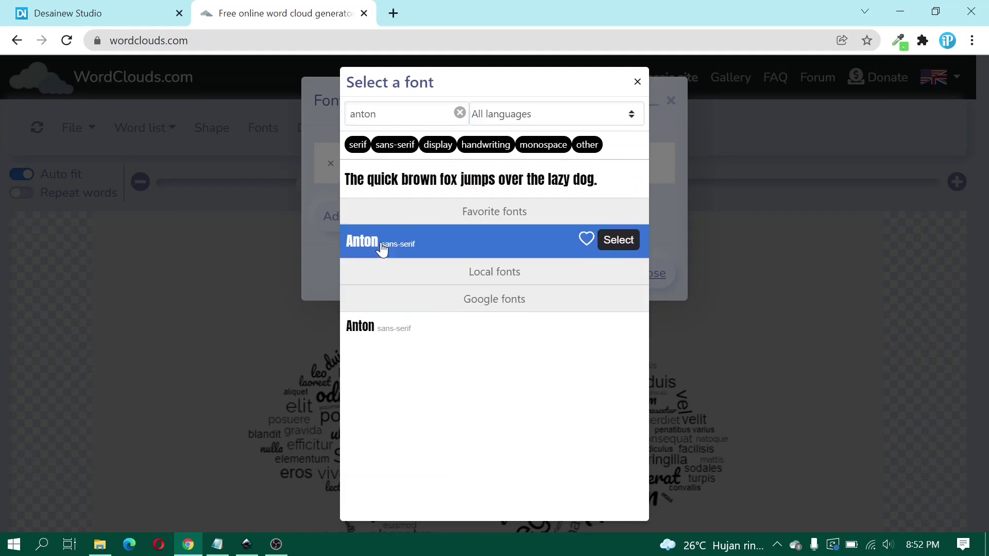
click(621, 240)
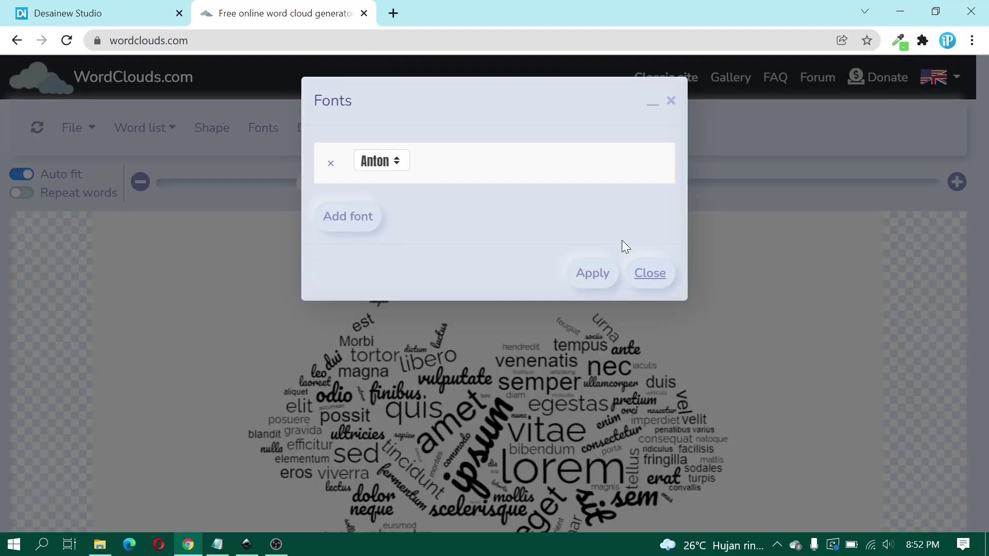
click(592, 274)
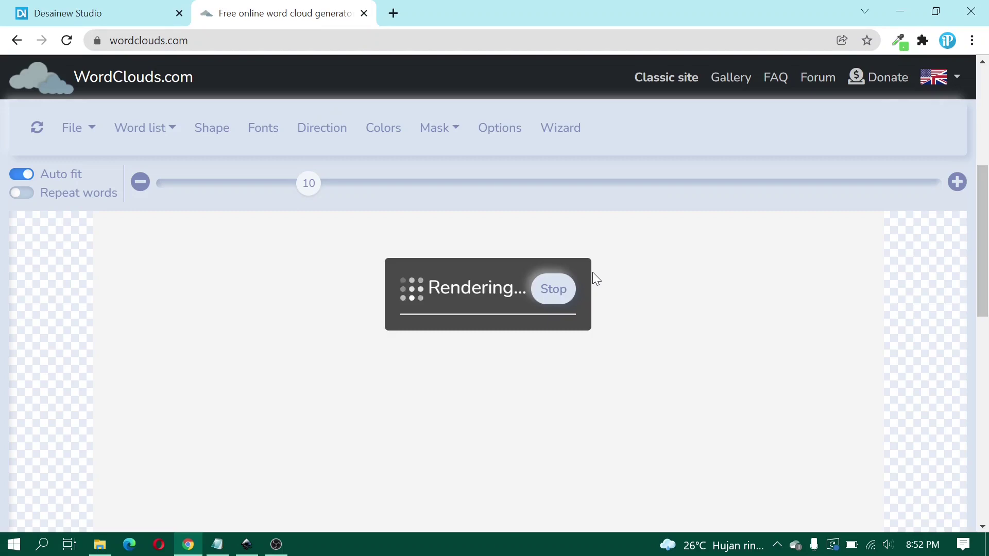
scroll(467, 384, down, 2)
scroll(474, 382, up, 3)
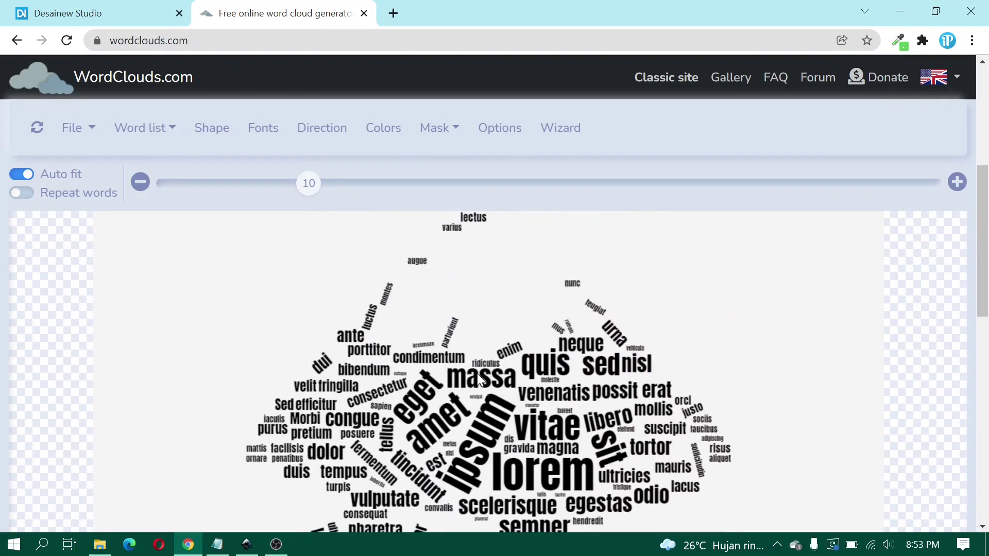
Step: Copy the whole Sample-Teks word list from Notepad, then minimise Notepad
click(218, 545)
click(453, 273)
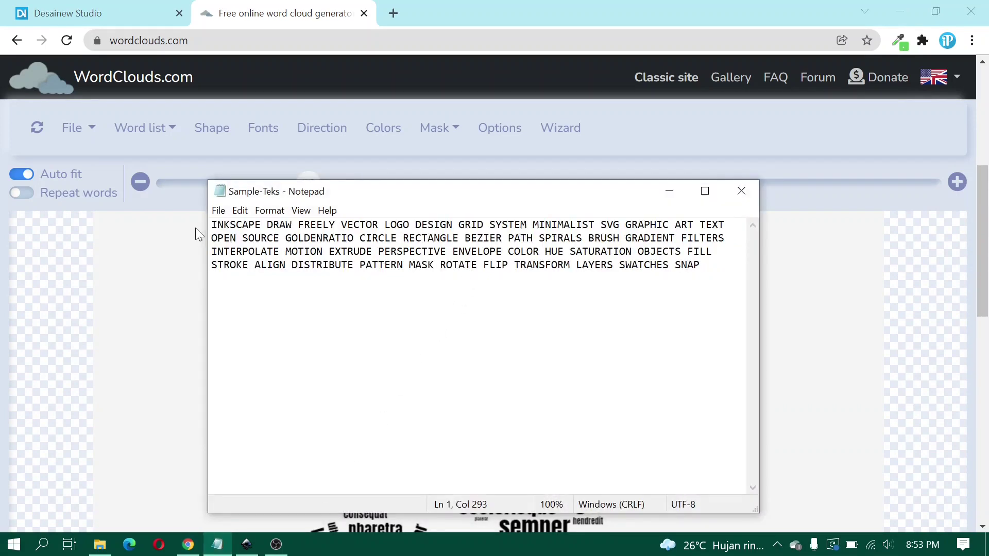
drag(212, 225, 674, 274)
right_click(636, 246)
click(669, 295)
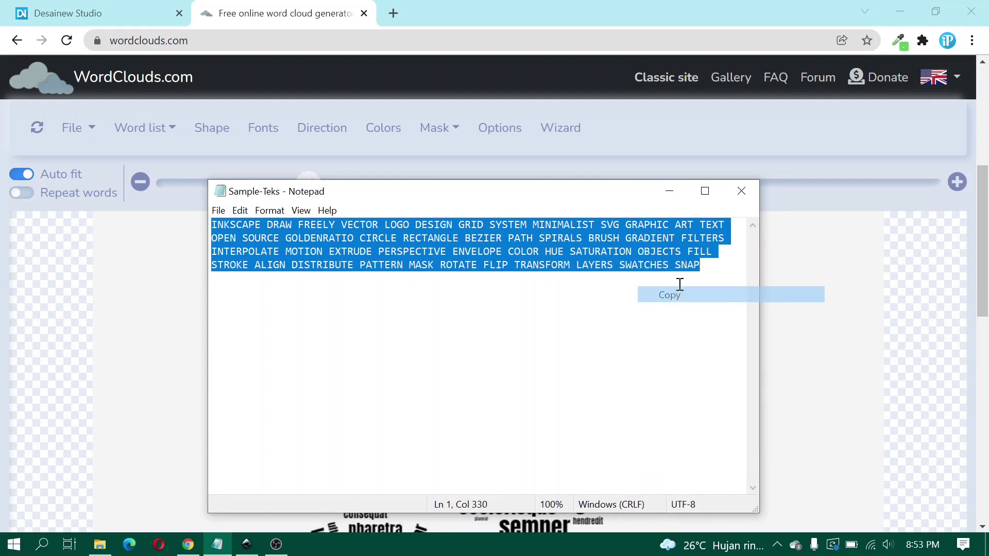
click(677, 192)
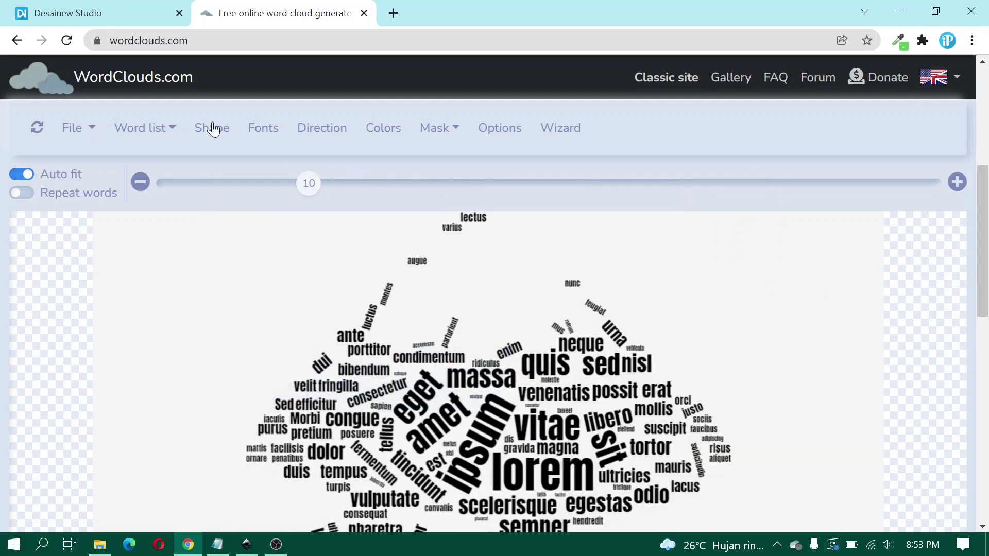
Step: Paste the Inkscape word list through Extract words from Text and rebuild the cloud
click(152, 133)
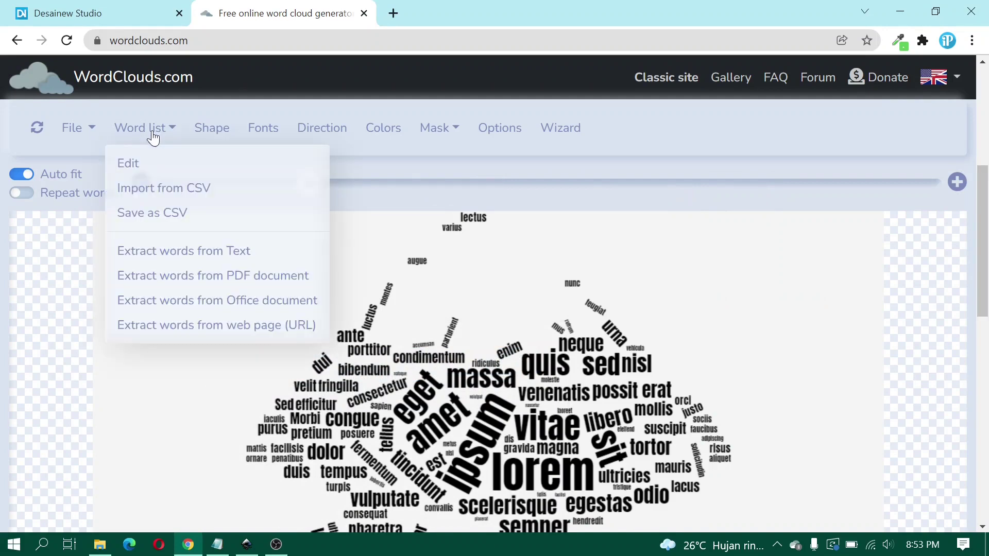
click(193, 253)
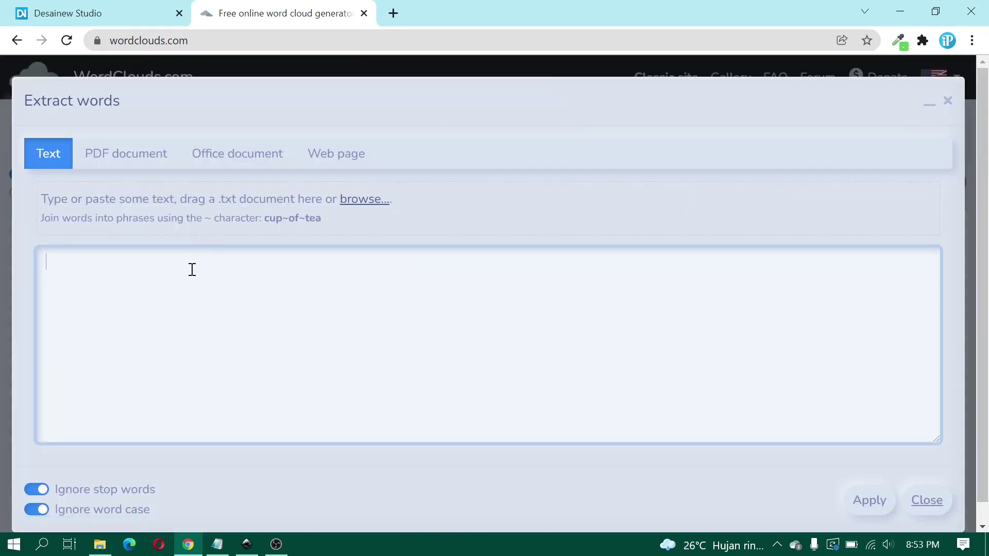
key(ctrl+v)
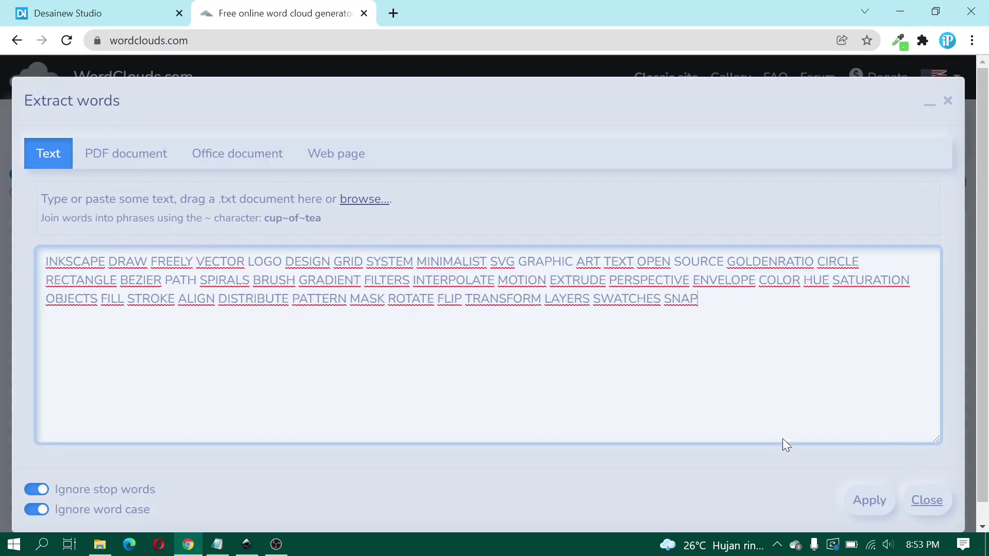
click(869, 500)
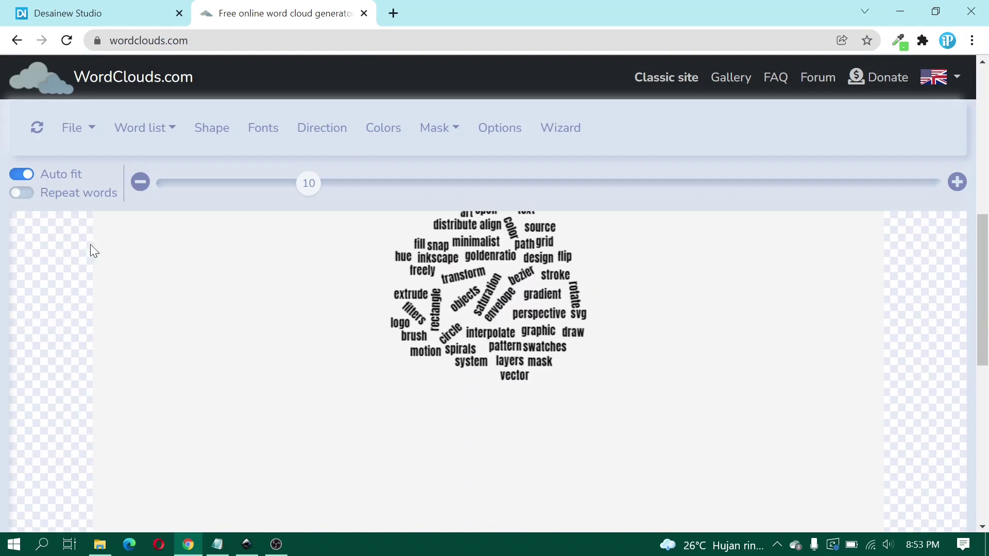
scroll(356, 354, up, 1)
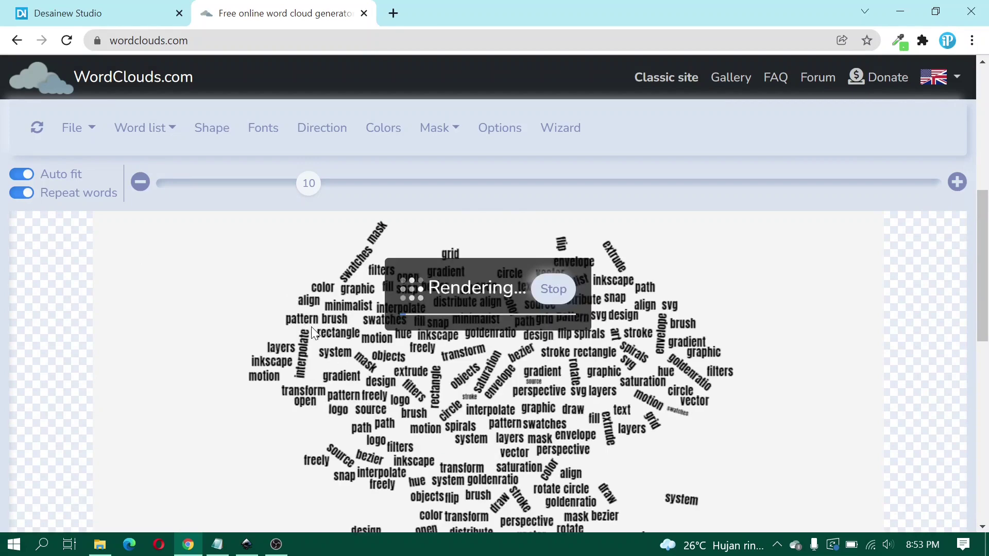
key(ctrl+minus)
key(ctrl+minus)
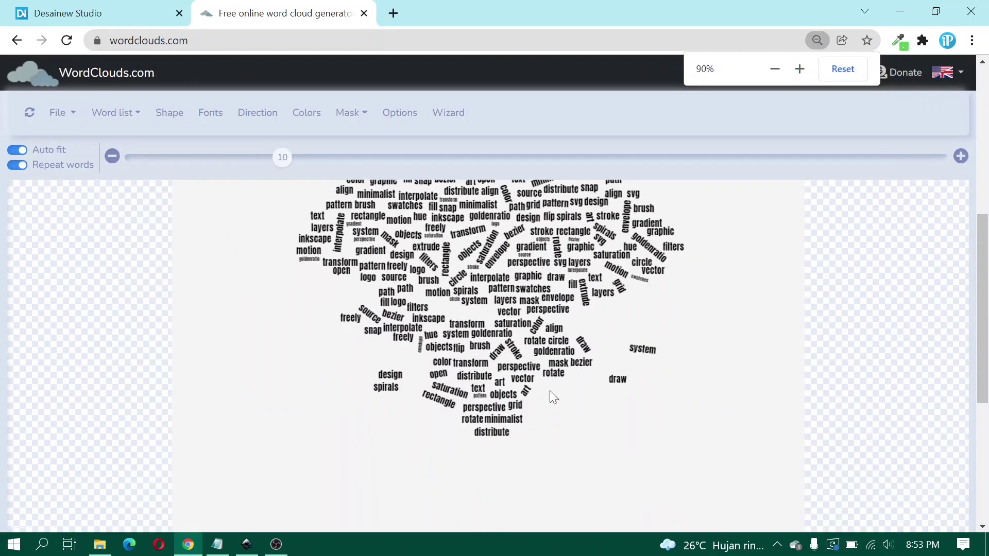
key(ctrl+plus)
Step: Open the Word list editor showing the 45 Inkscape words at weight 1
drag(984, 358, 986, 333)
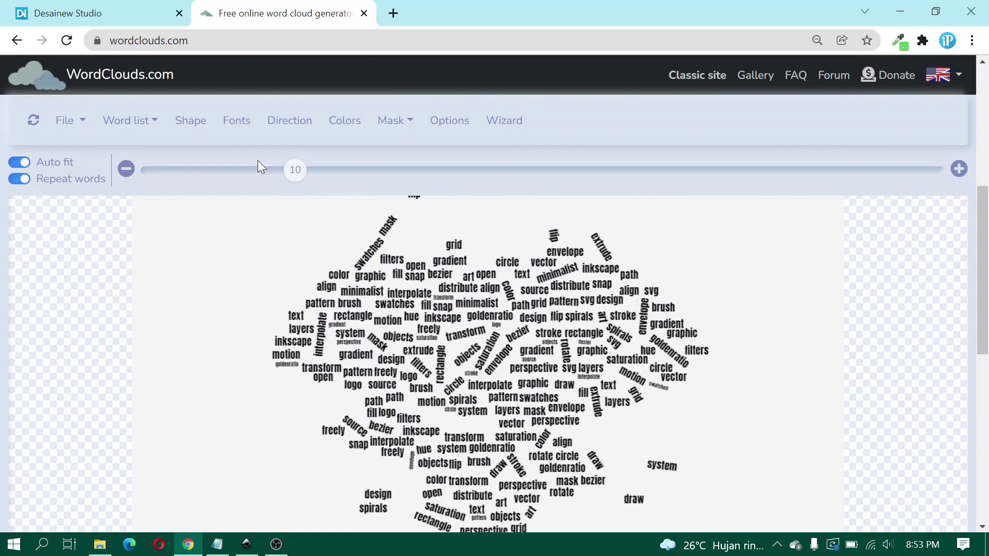
scroll(209, 260, up, 1)
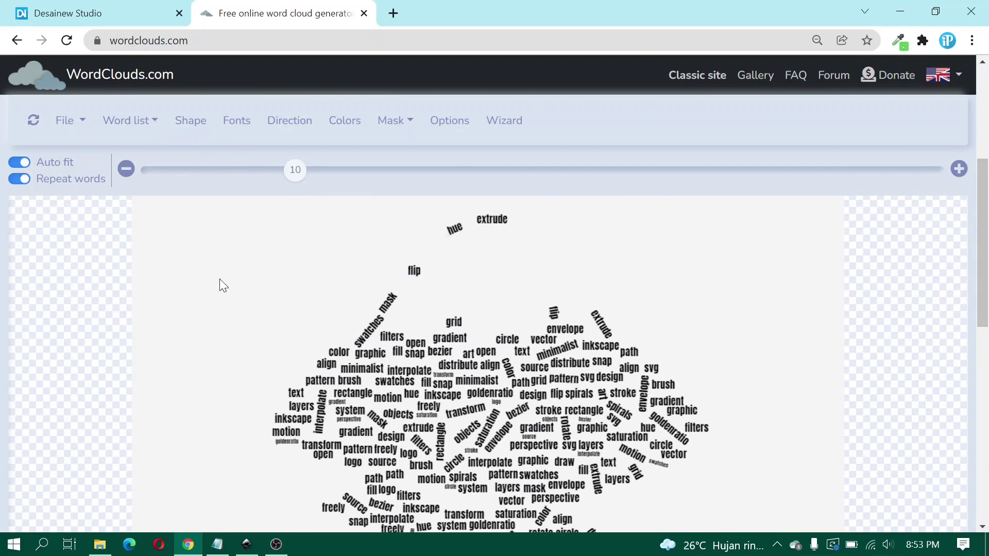
click(147, 122)
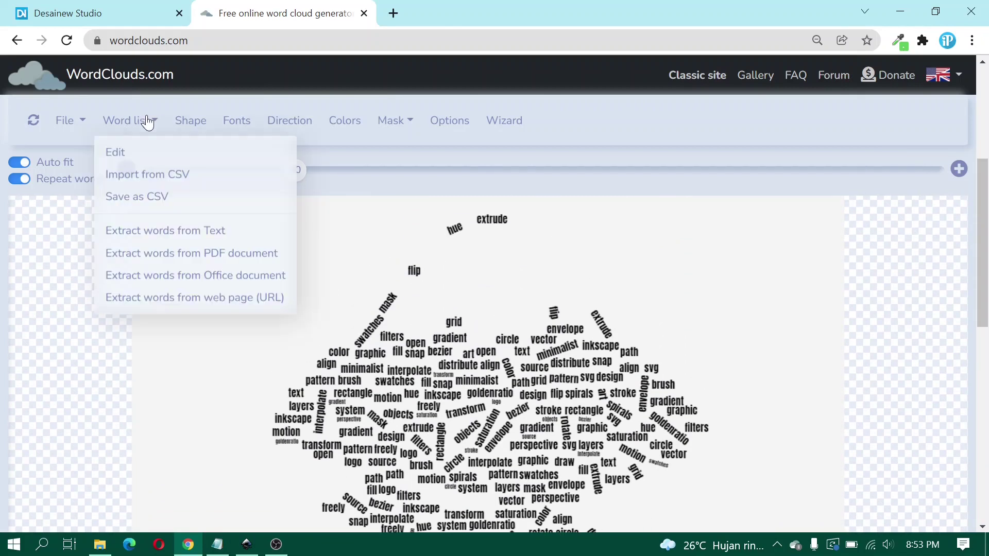
click(144, 150)
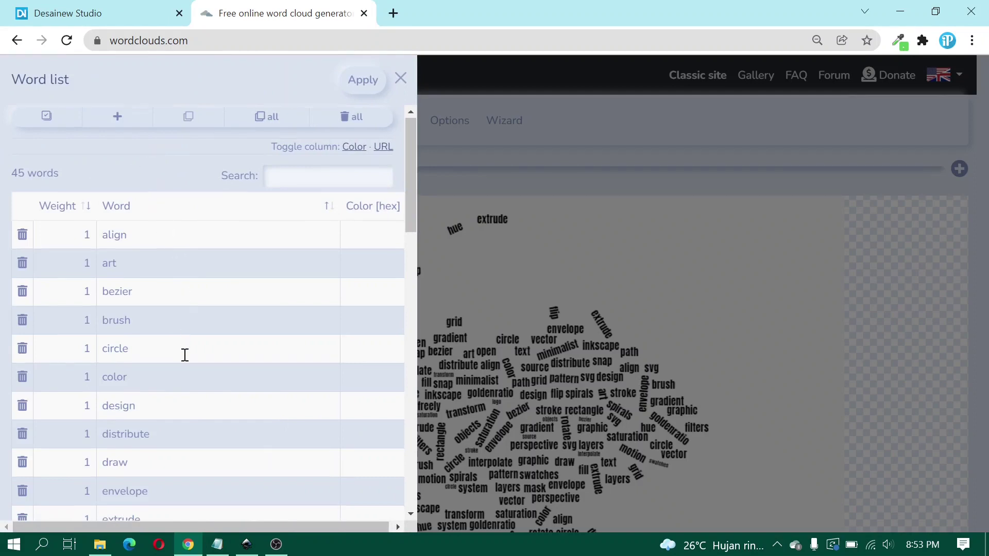
Step: Set inkscape's weight to 8, and draw and freely to 7
scroll(185, 350, down, 5)
scroll(183, 355, down, 3)
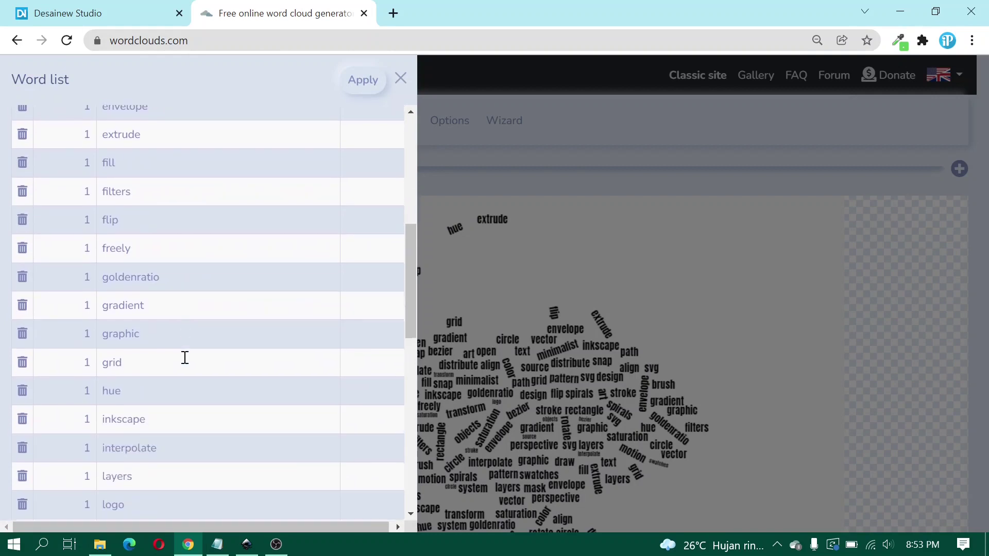
click(82, 345)
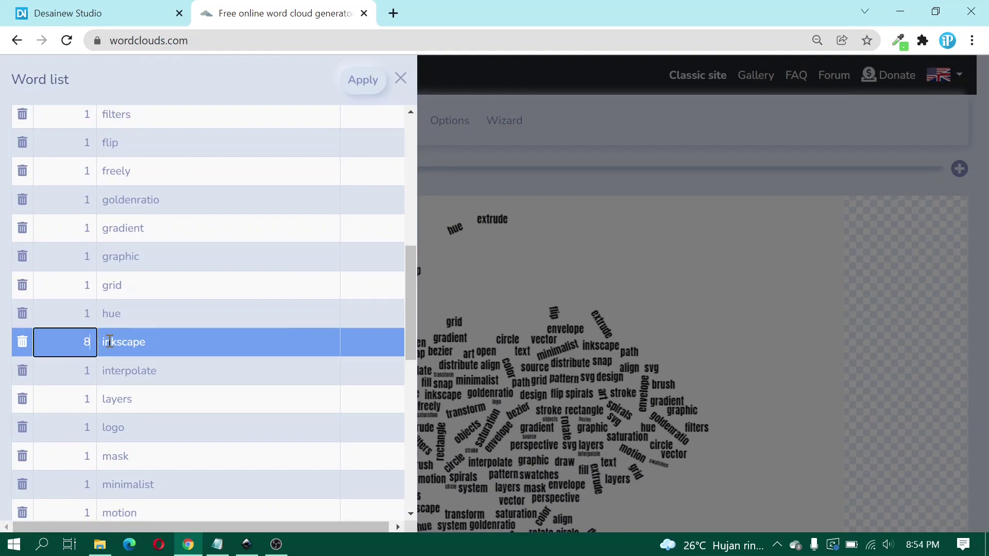
key(Return)
scroll(158, 329, up, 9)
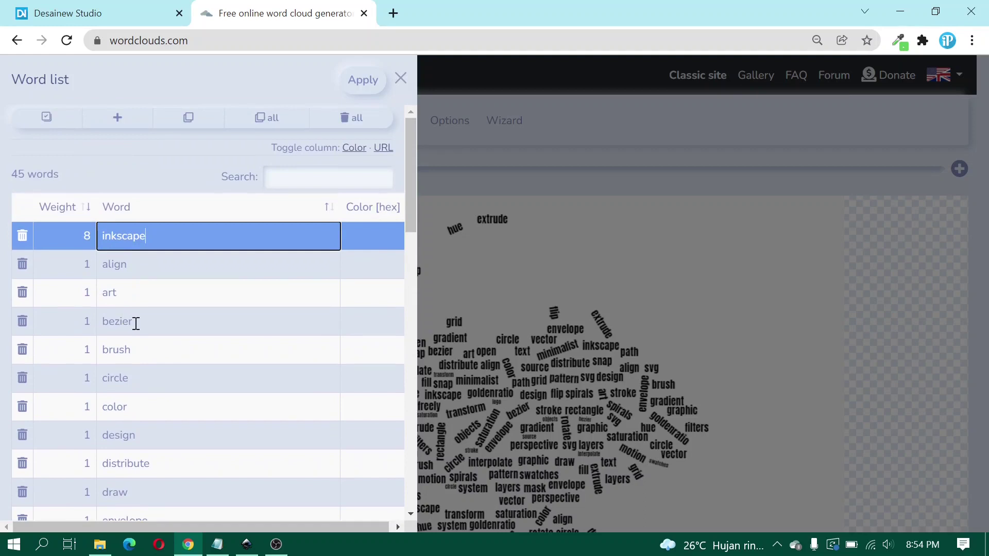
scroll(137, 323, down, 3)
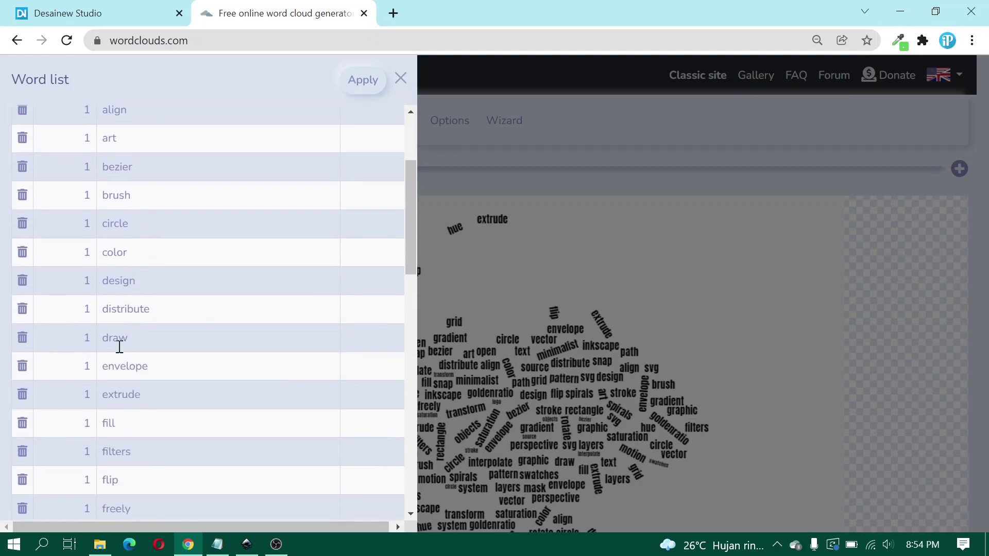
double_click(91, 337)
text(7)
click(165, 320)
scroll(148, 346, down, 3)
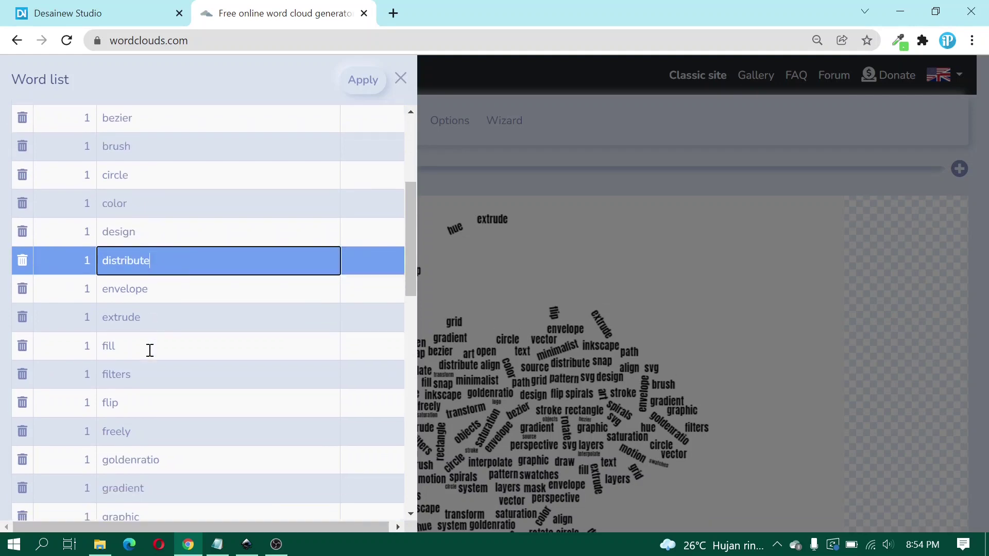
double_click(86, 357)
text(7)
click(139, 337)
Step: Set the weights of graphic and design to 6
scroll(148, 333, up, 5)
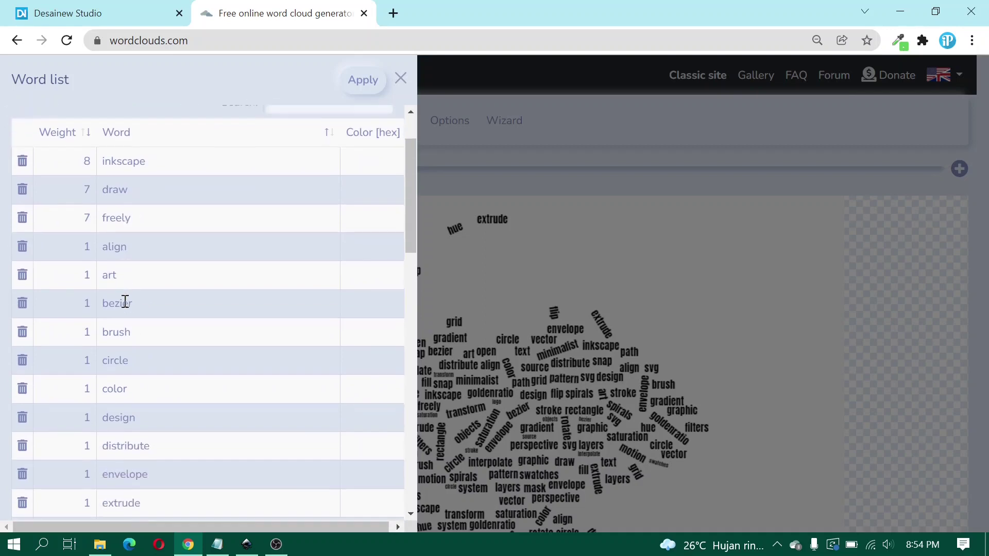
scroll(124, 300, down, 3)
scroll(82, 359, down, 4)
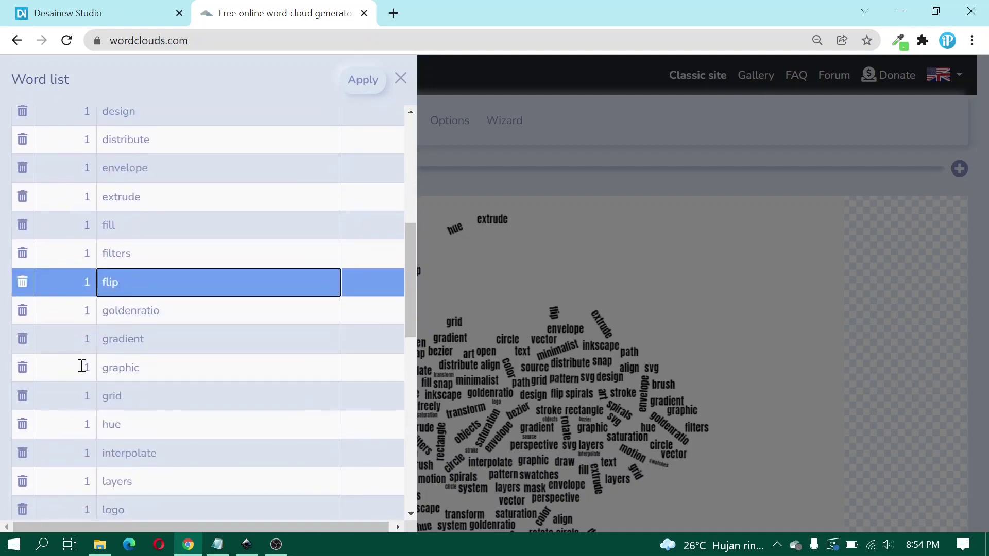
drag(78, 363, 95, 363)
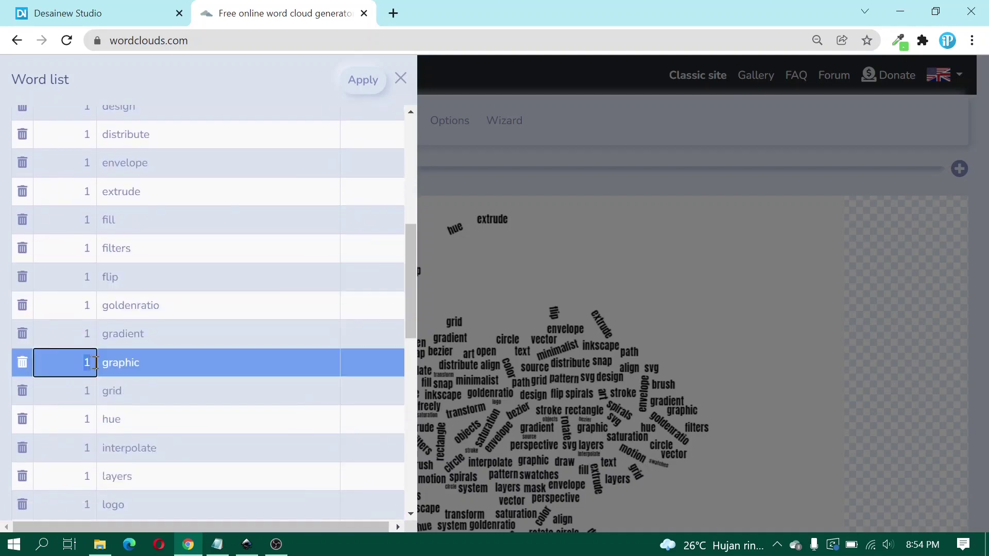
click(134, 336)
scroll(130, 363, down, 5)
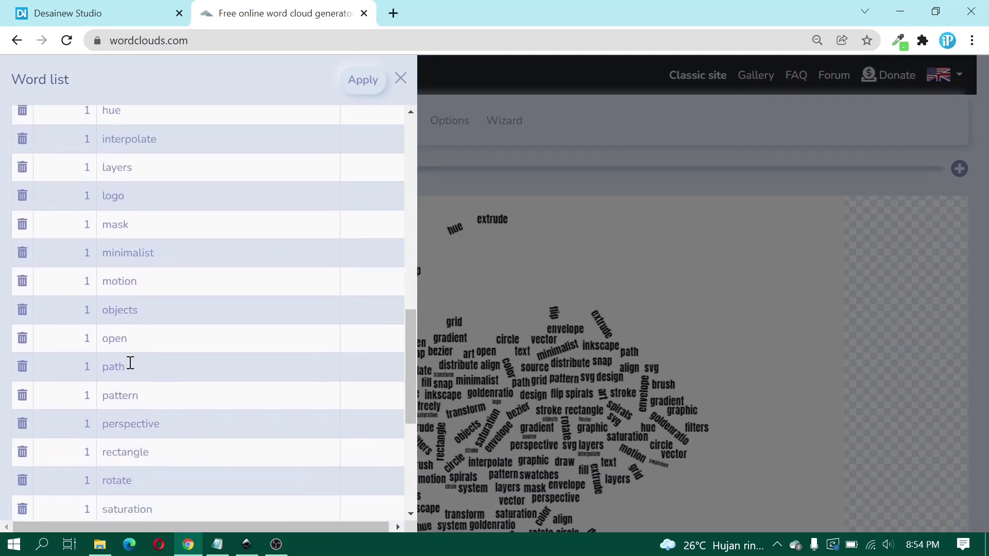
scroll(130, 363, up, 4)
scroll(130, 363, up, 4)
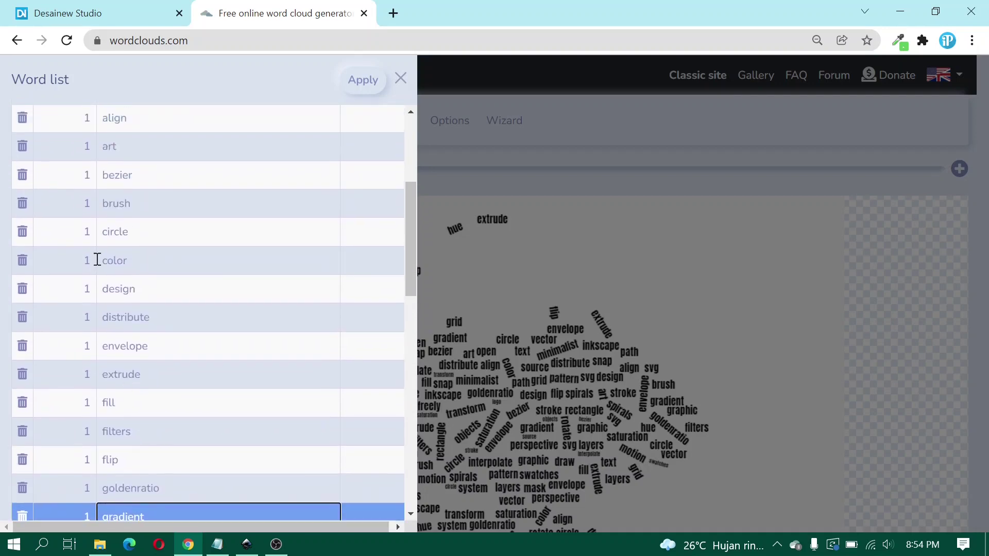
click(75, 292)
text(6)
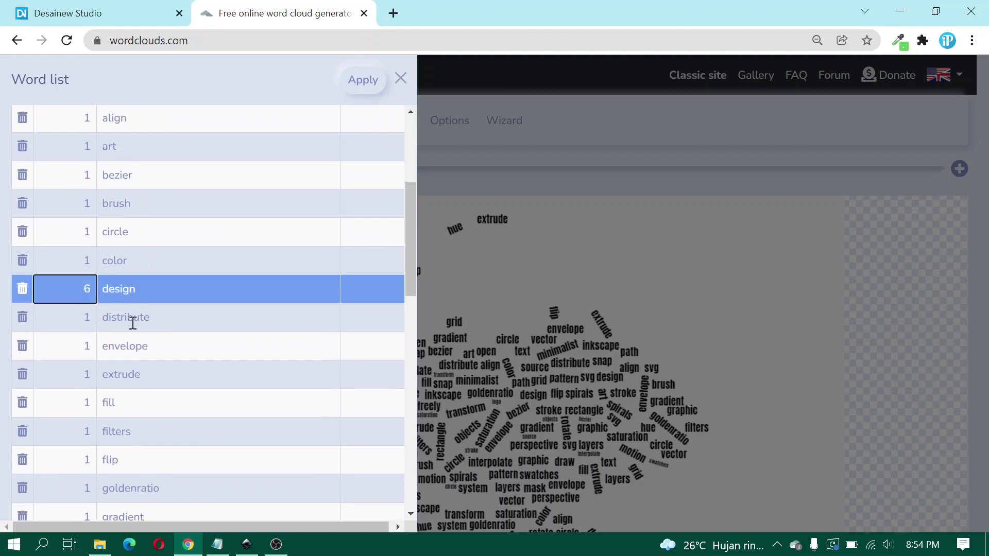
click(132, 323)
Step: Set the weights of logo, svg and vector to 6
scroll(131, 340, down, 6)
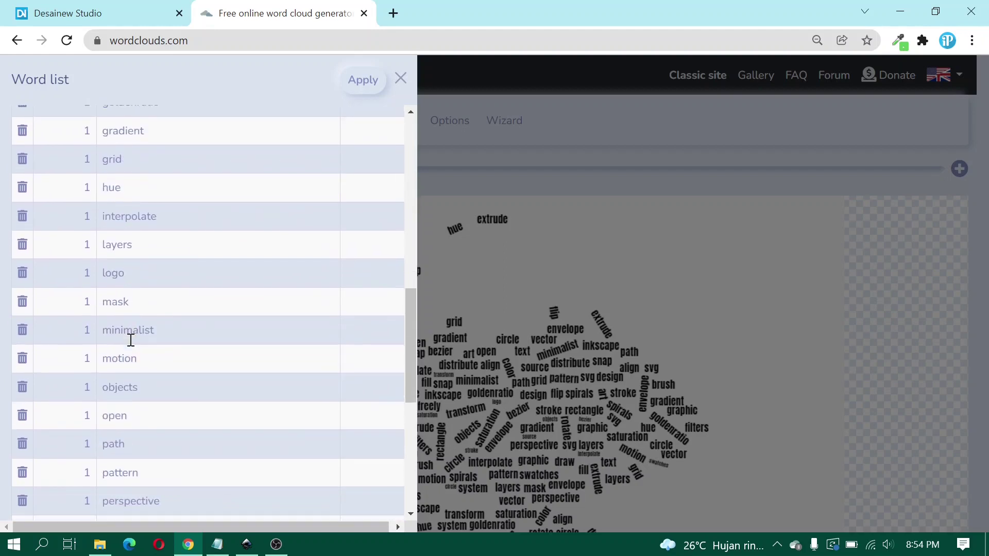
click(85, 274)
text(6)
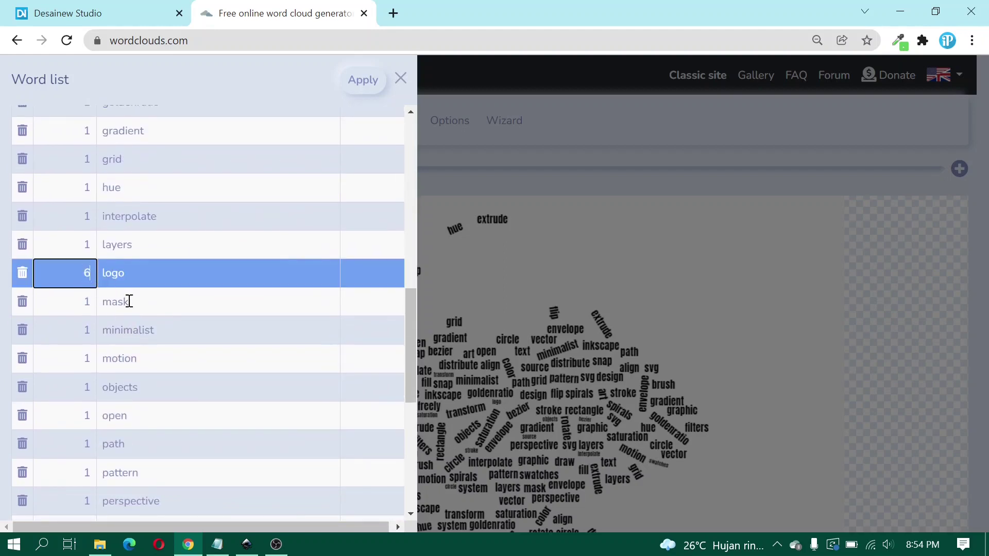
click(129, 301)
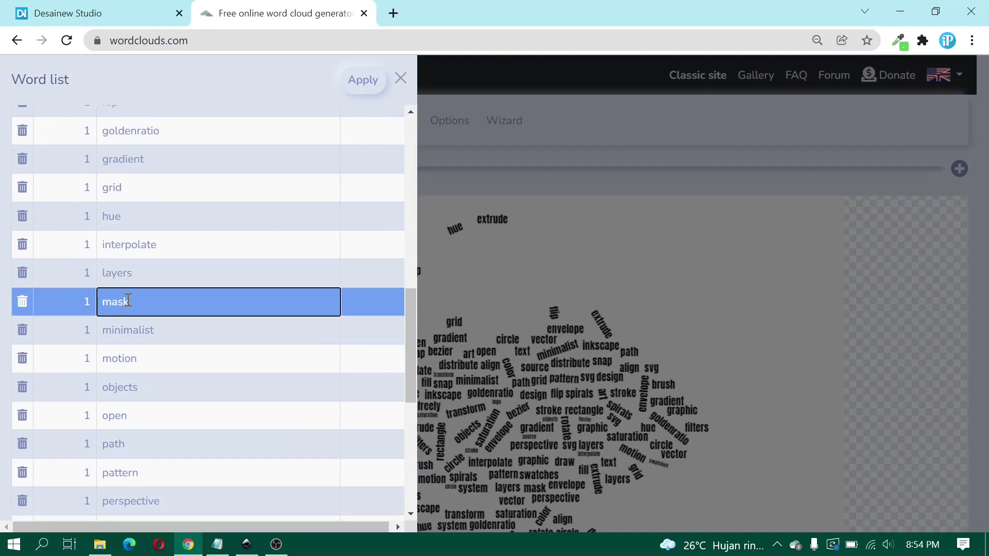
scroll(128, 301, down, 7)
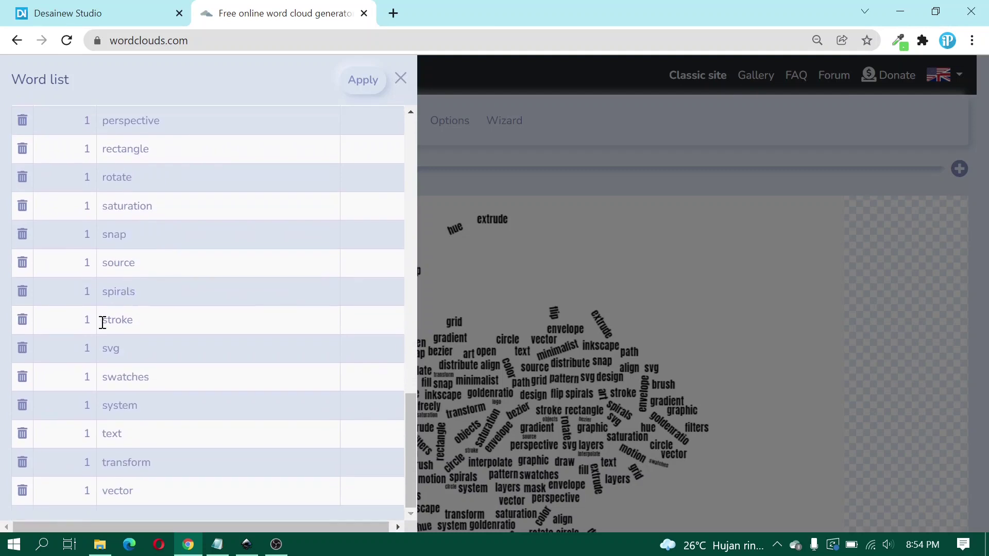
click(85, 344)
text(6)
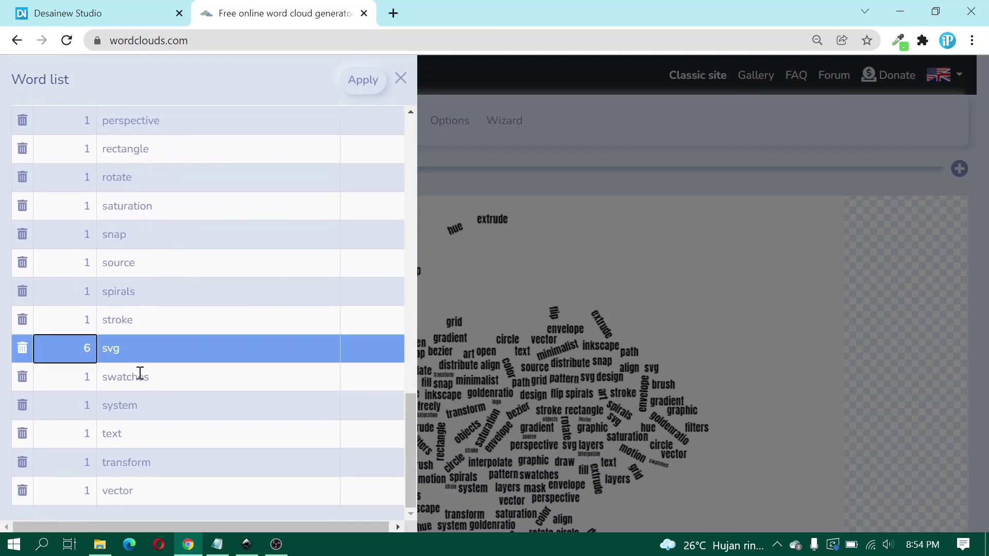
click(140, 377)
click(71, 488)
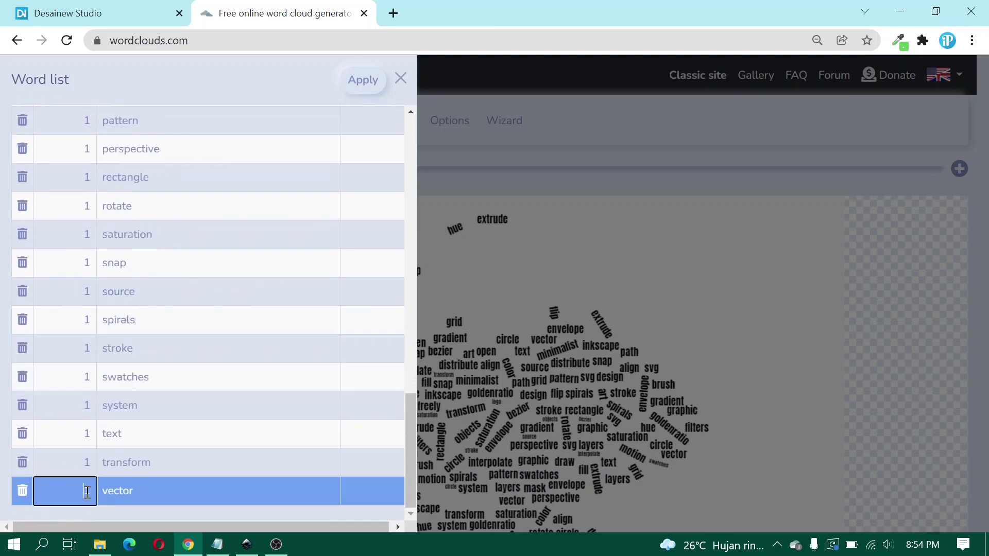
text(5)
click(131, 460)
scroll(145, 384, up, 4)
scroll(145, 384, up, 10)
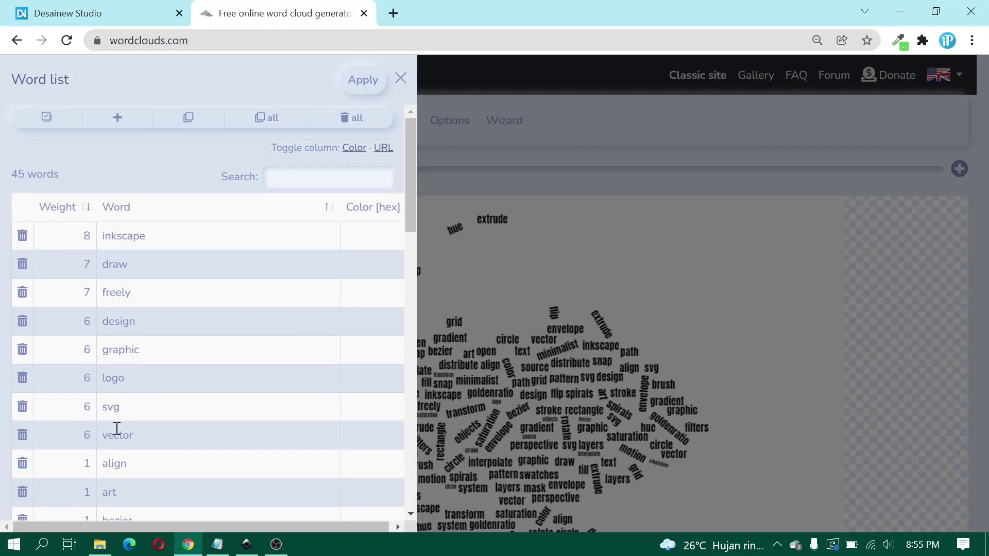
Step: Redraw the weighted cloud with horizontal, vertical and diagonal word directions
click(359, 80)
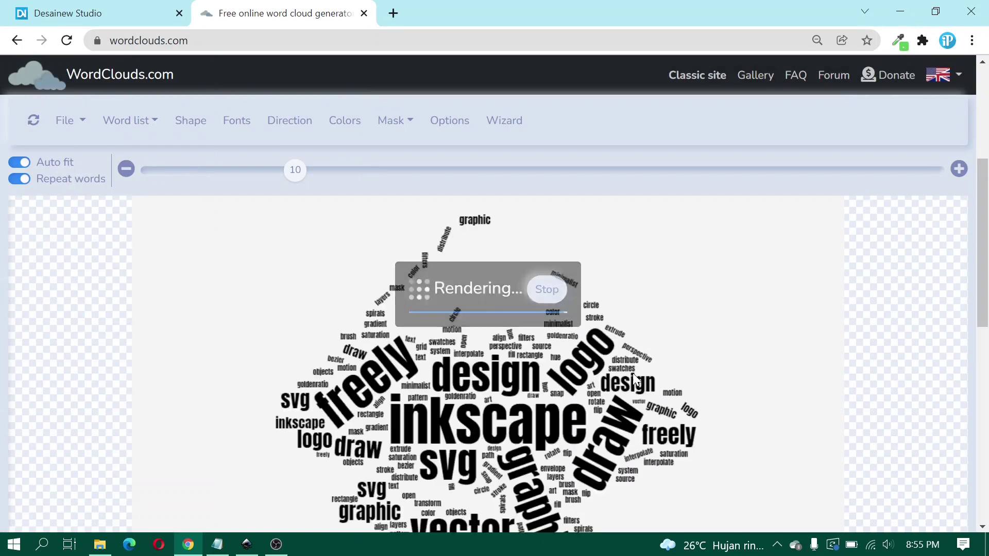
scroll(471, 381, down, 2)
scroll(453, 369, up, 2)
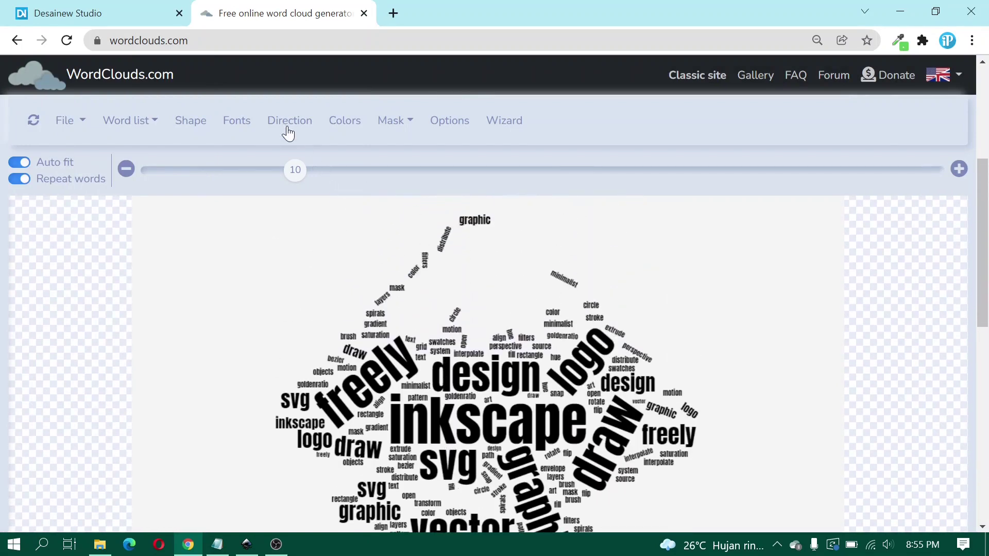
click(304, 123)
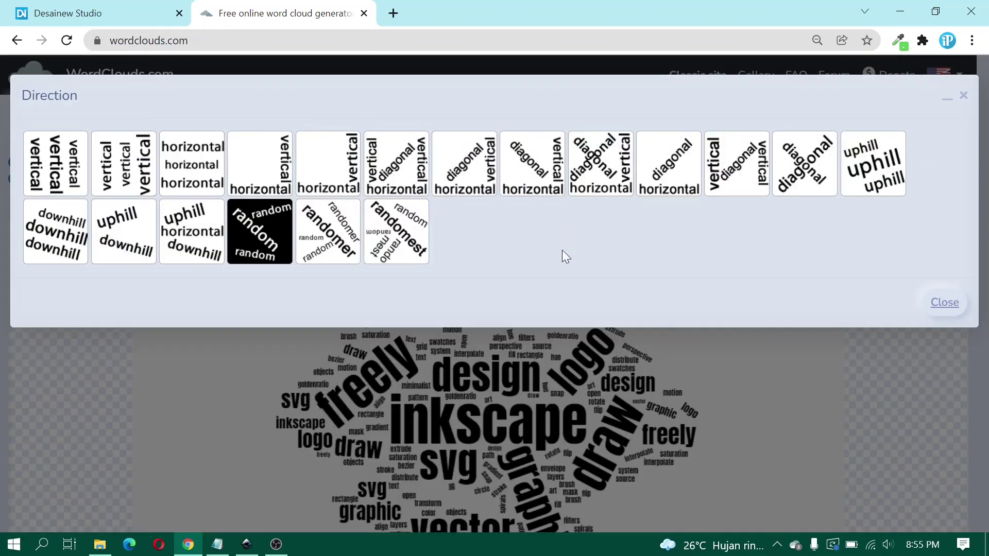
click(537, 170)
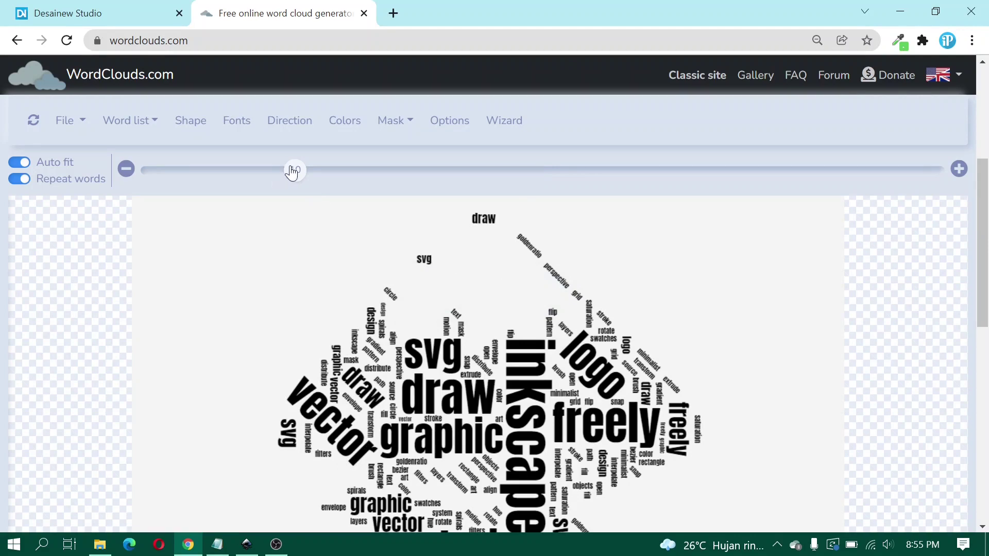
Step: Drag the cloud size slider from 10 through 12 and 15 up to 46 and let it re-render
drag(292, 171, 333, 170)
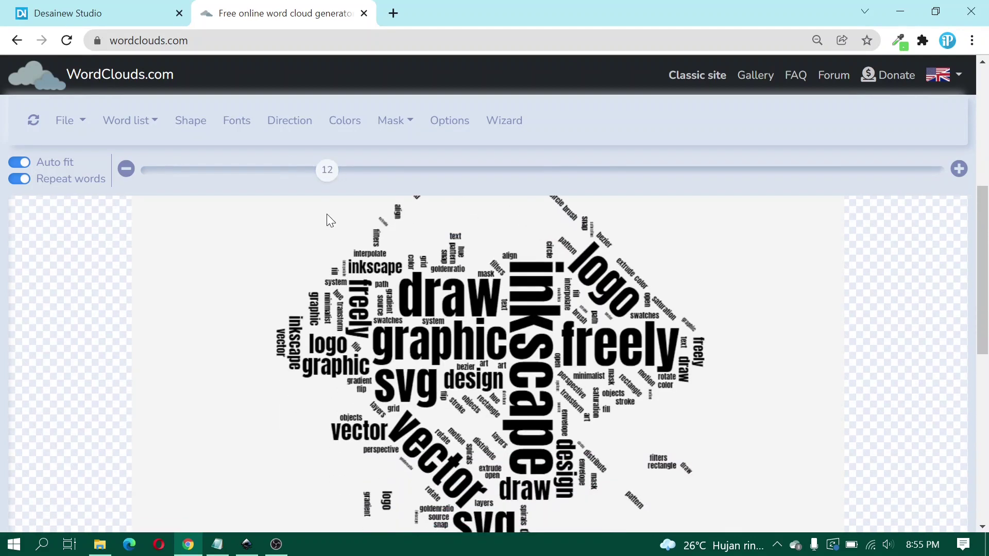
drag(335, 173, 368, 174)
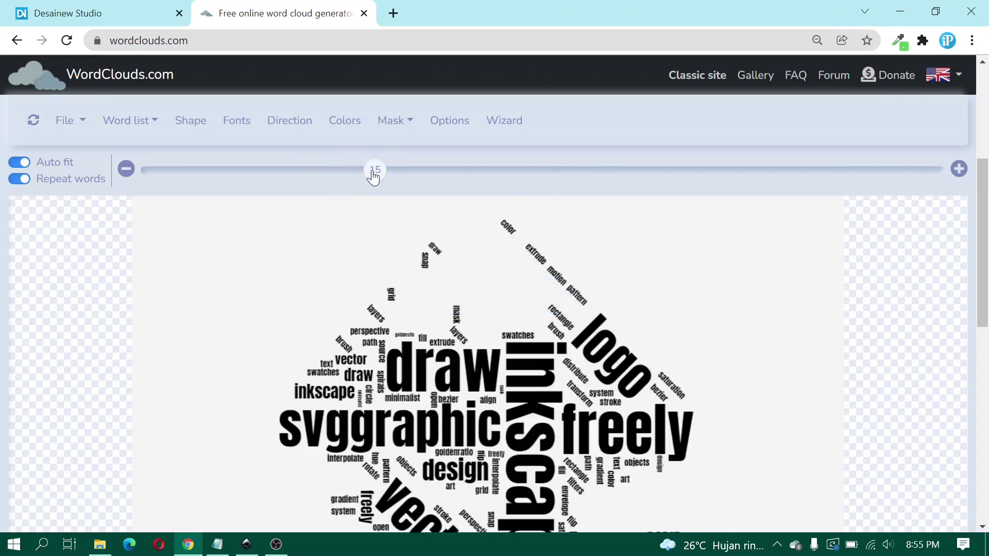
drag(374, 177, 743, 176)
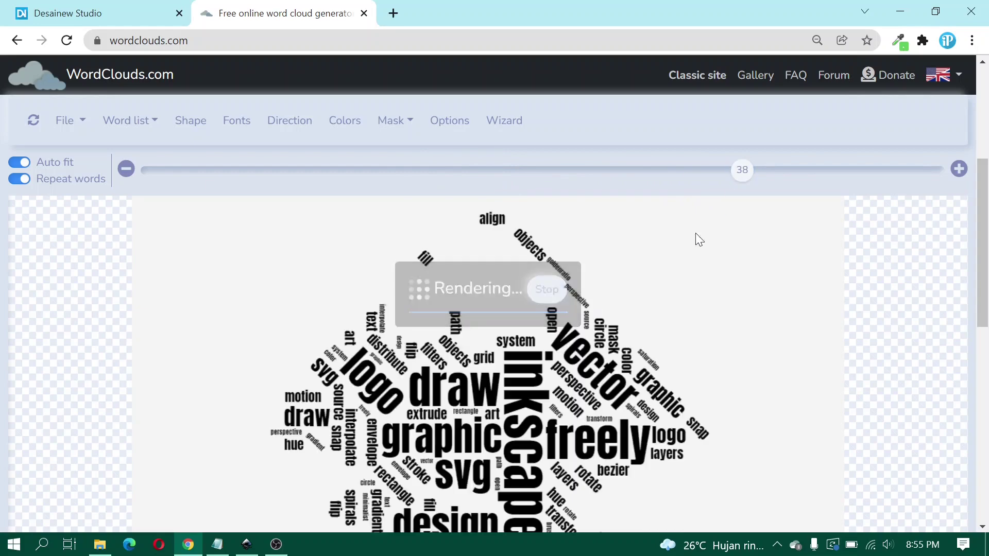
scroll(686, 265, down, 1)
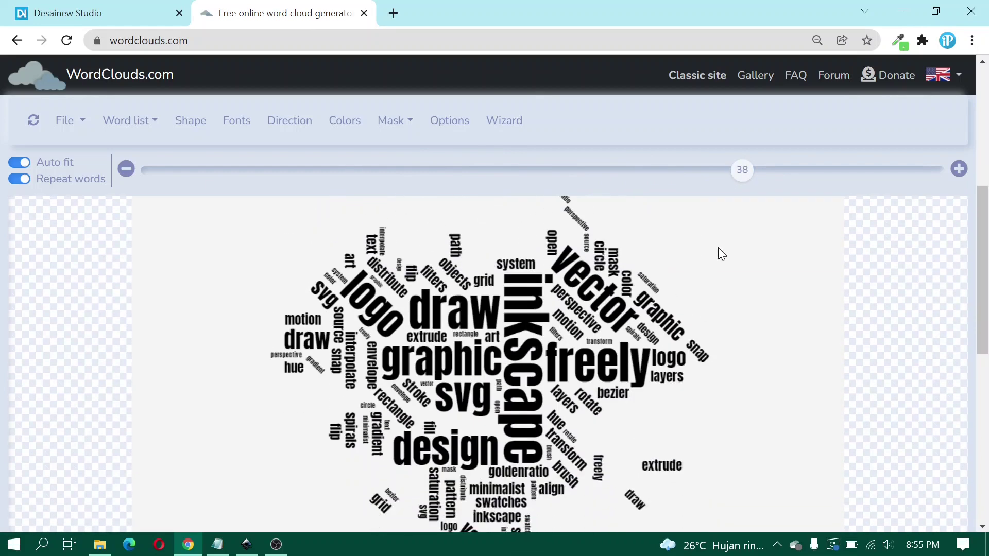
scroll(721, 251, up, 1)
drag(744, 177, 865, 176)
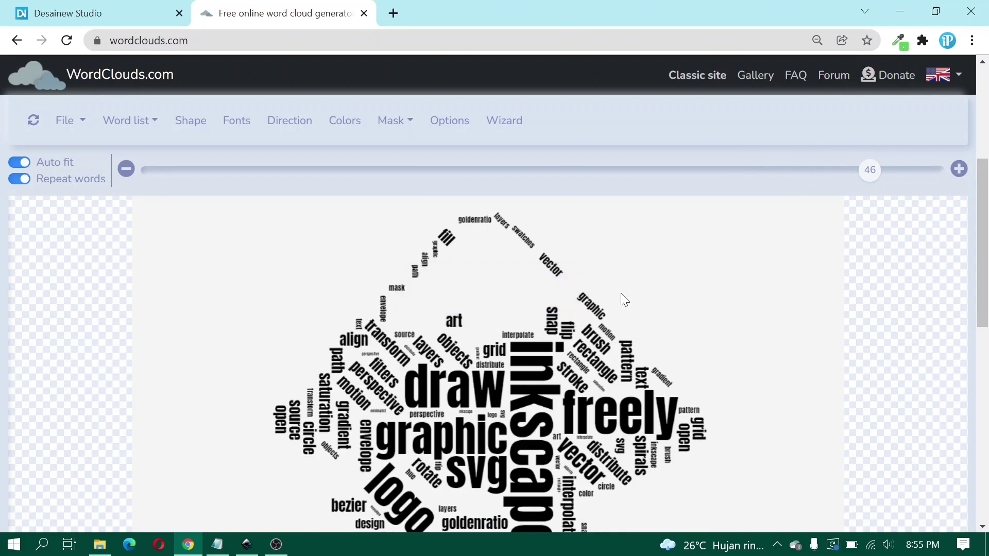
scroll(579, 346, down, 3)
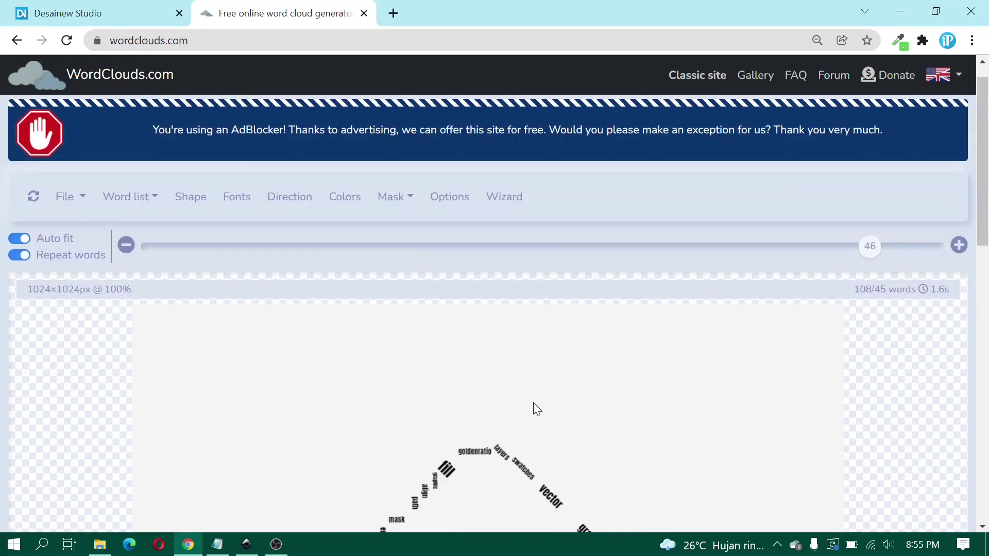
scroll(534, 388, down, 4)
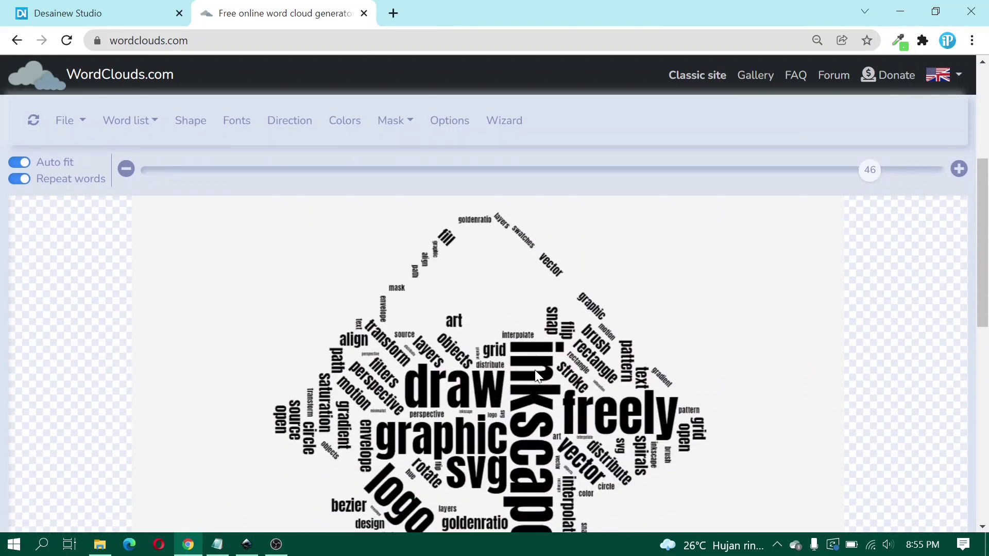
scroll(536, 375, down, 6)
scroll(534, 365, down, 3)
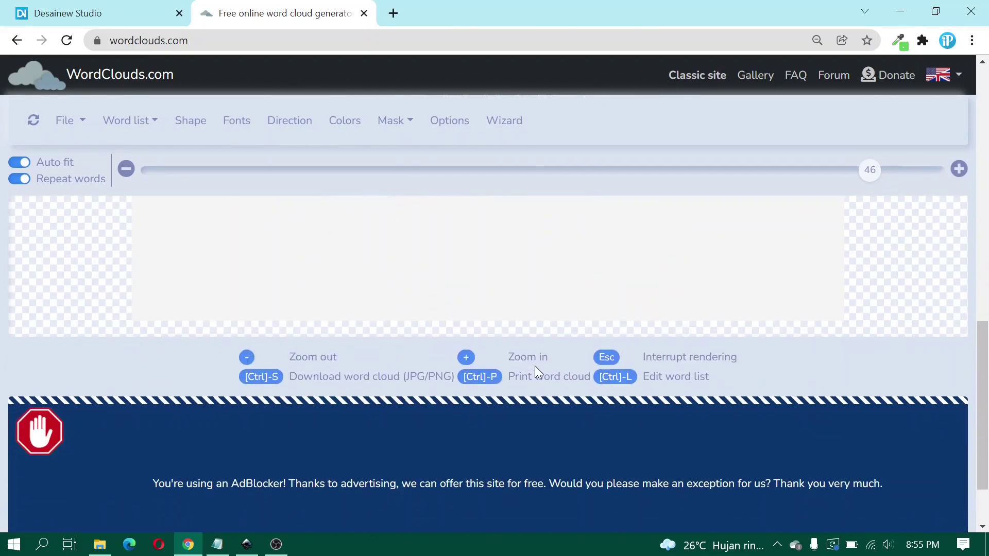
scroll(535, 365, up, 8)
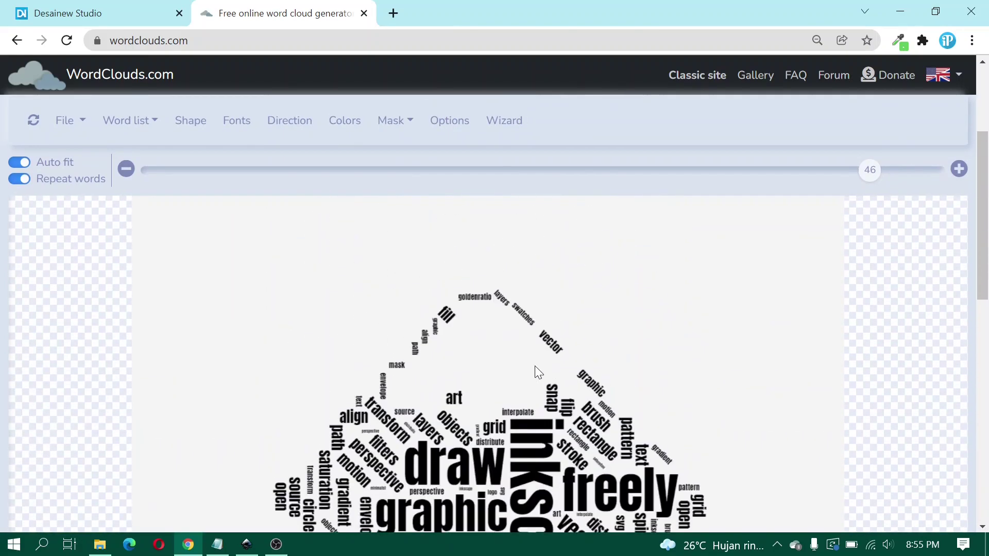
scroll(535, 366, down, 2)
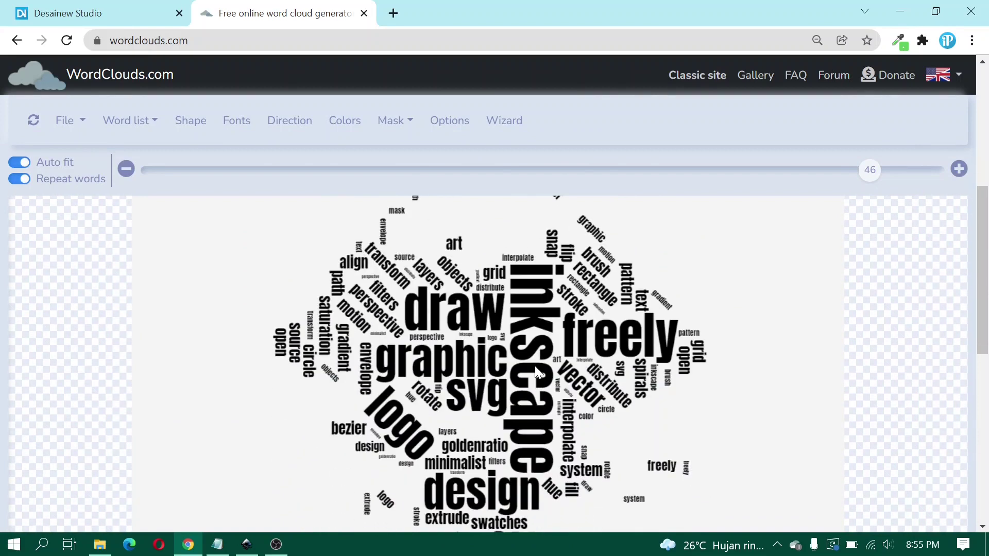
scroll(534, 365, up, 1)
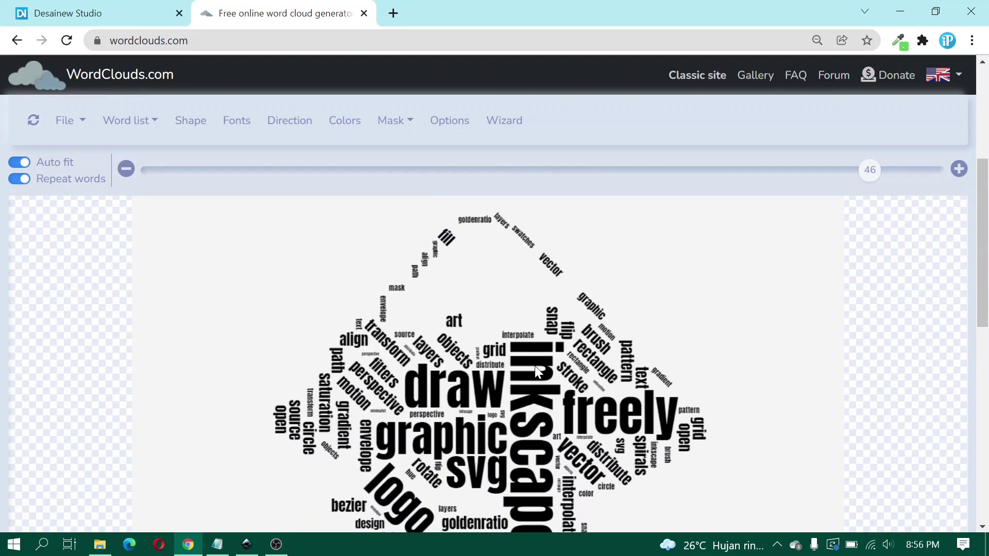
scroll(535, 365, up, 1)
scroll(534, 365, down, 1)
Step: Export the cloud as an HD SVG named wordcloud-inkscape and download it
click(66, 122)
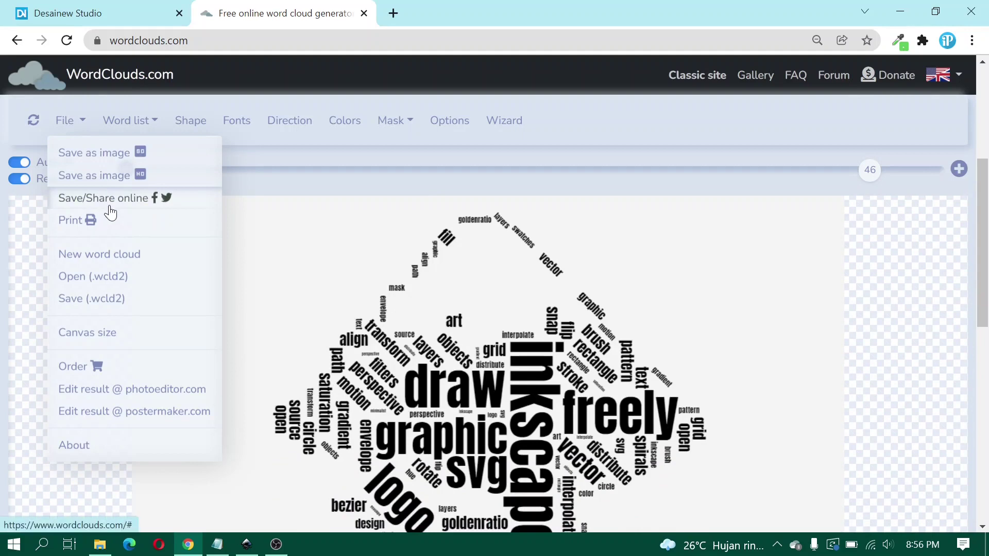
click(103, 178)
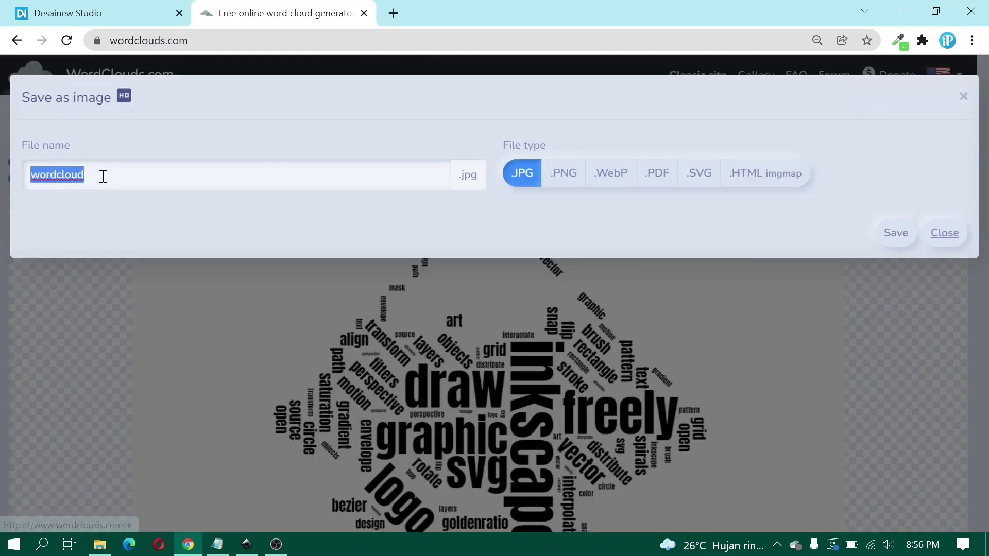
click(693, 173)
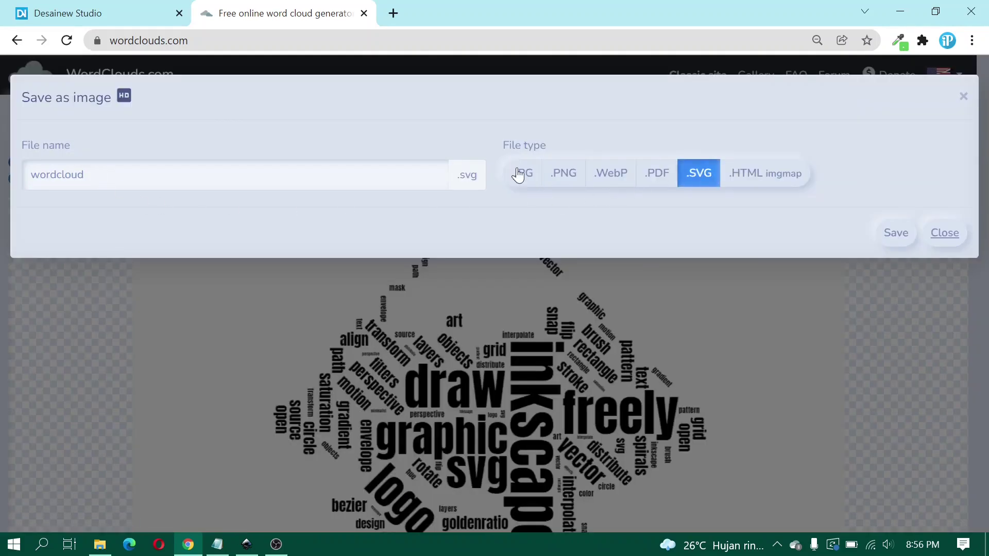
click(232, 178)
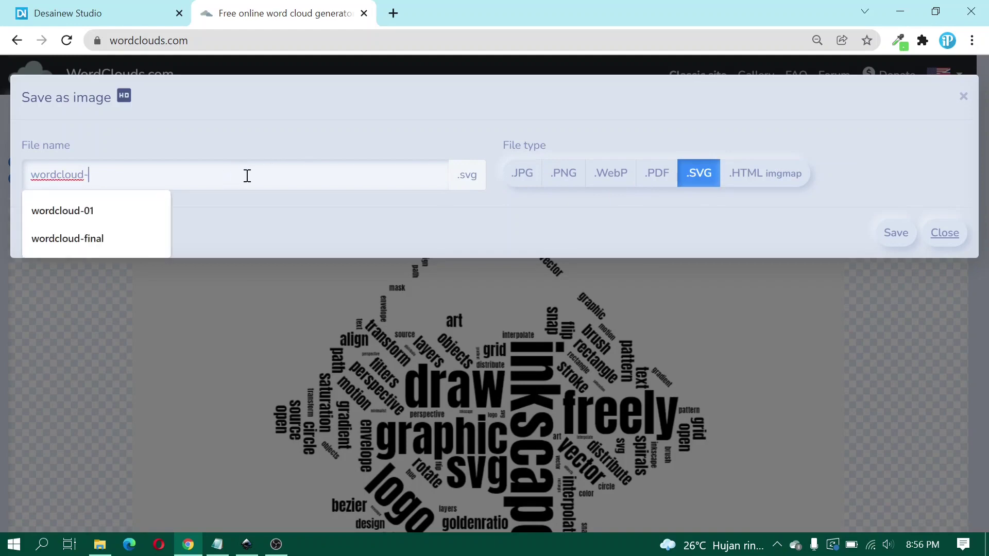
text(-inkscape)
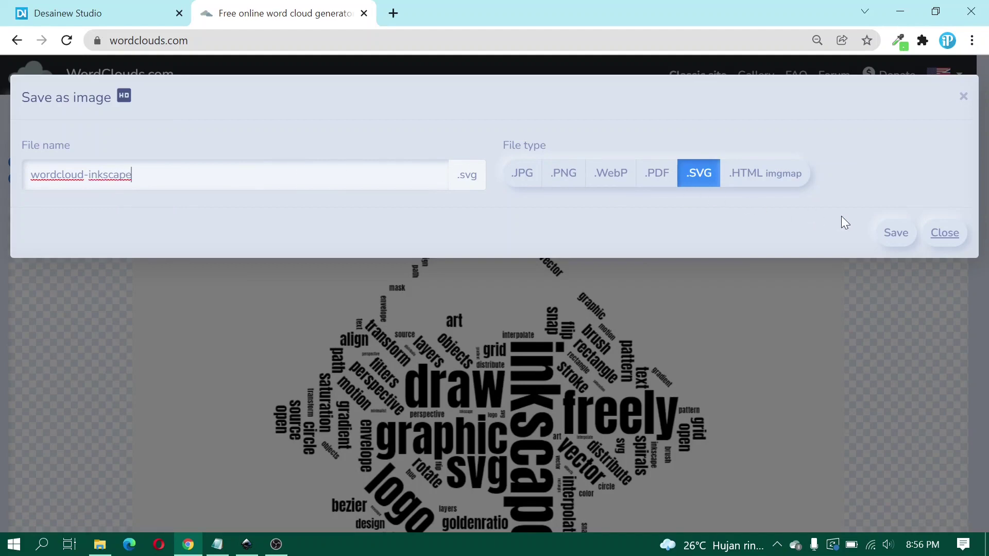
click(895, 235)
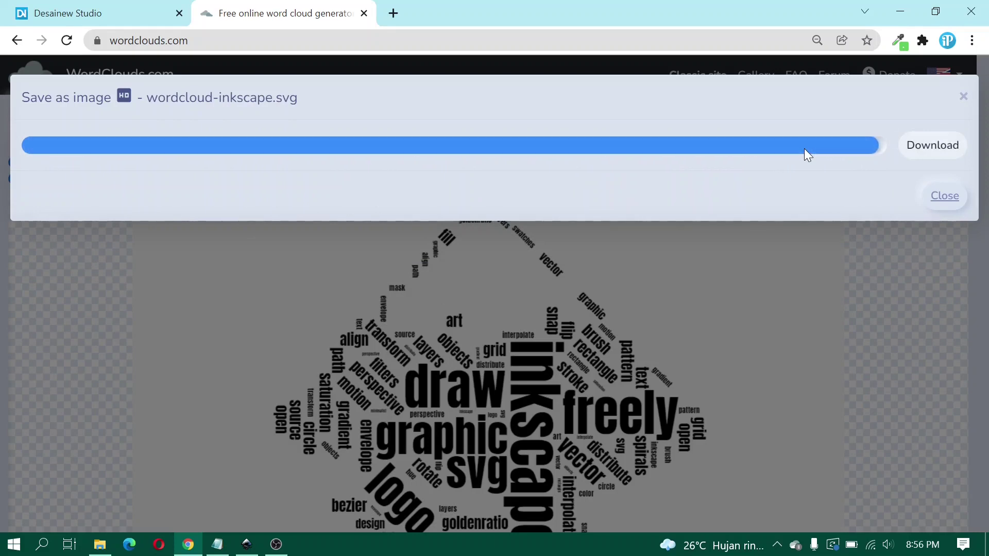
click(916, 146)
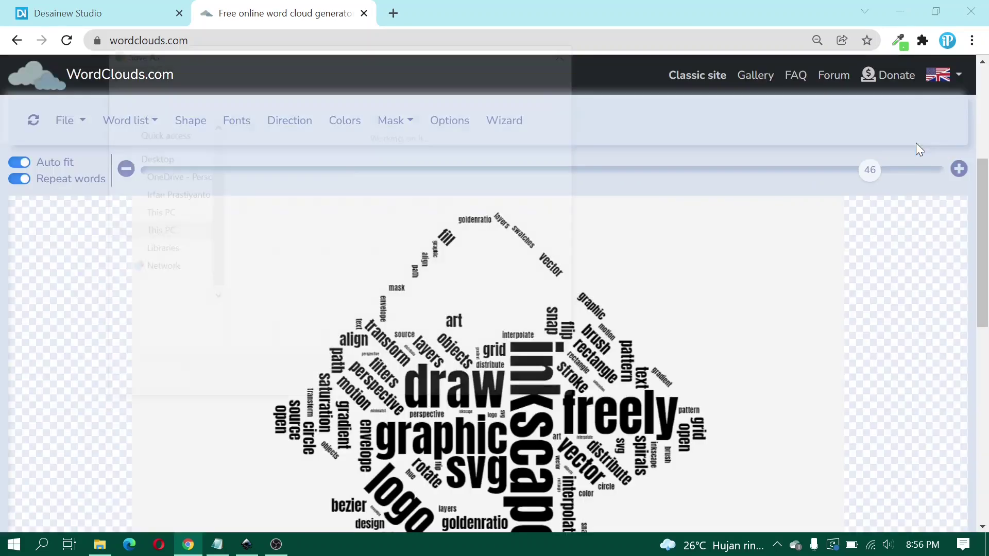
click(349, 325)
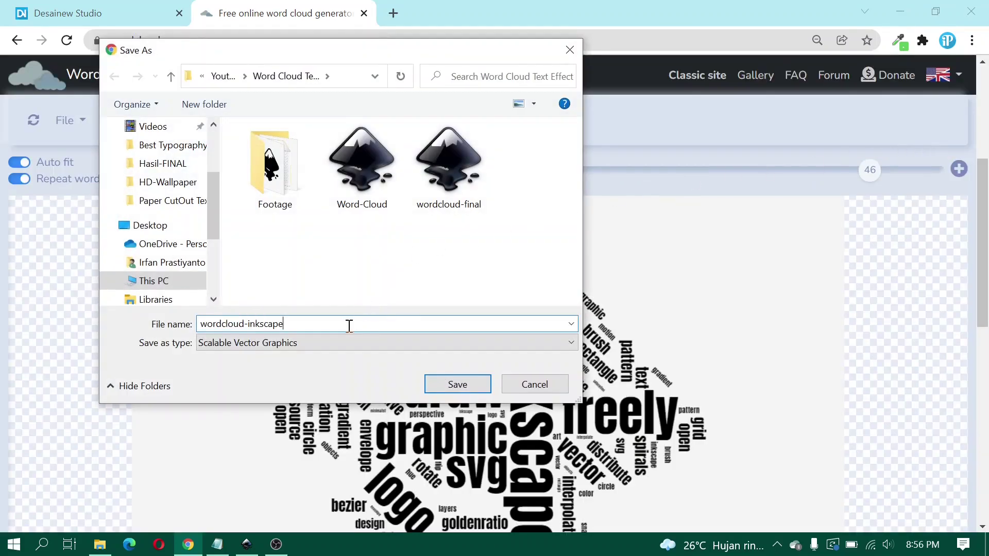
Step: Save the SVG, then drag wordcloud-inkscape.svg from the Word Cloud Text Effect folder into Inkscape
click(447, 389)
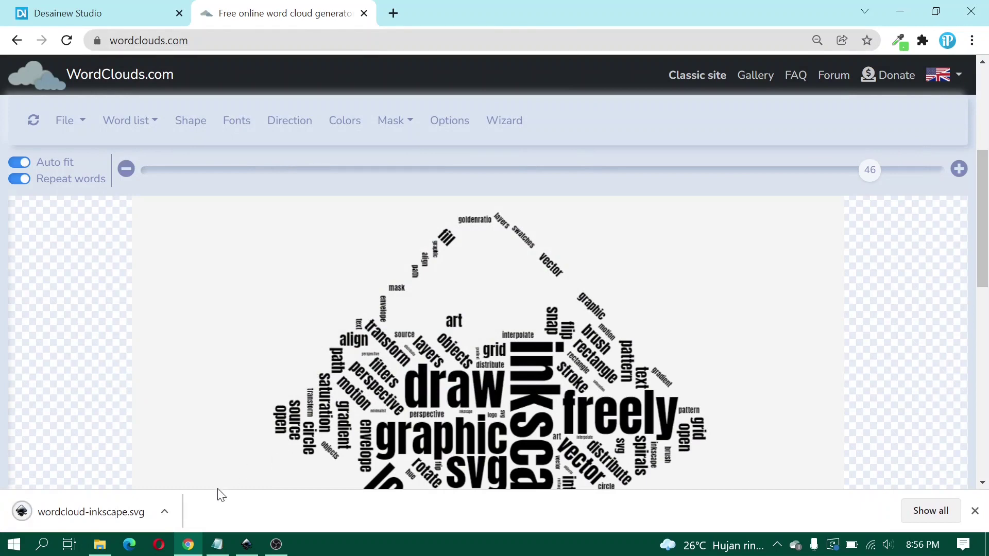
click(247, 544)
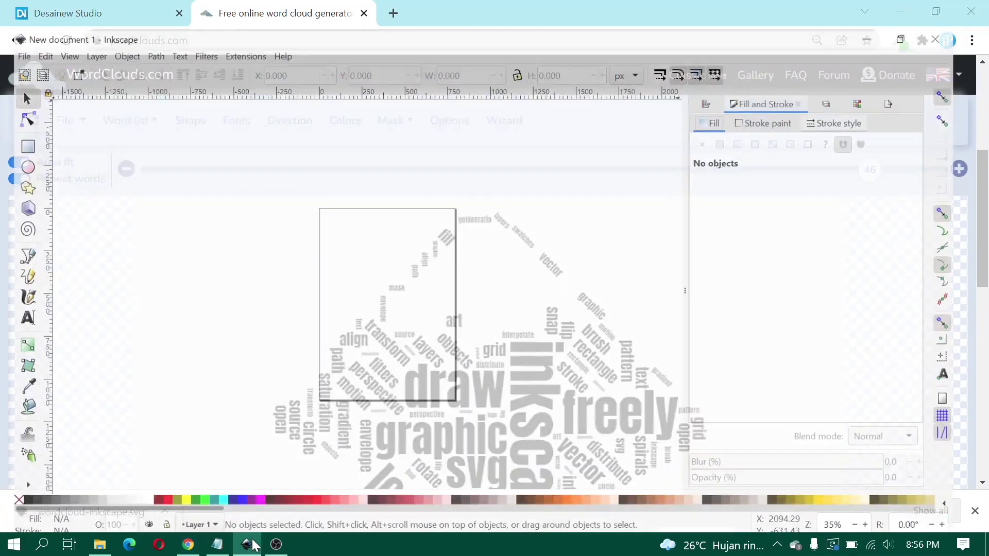
click(100, 547)
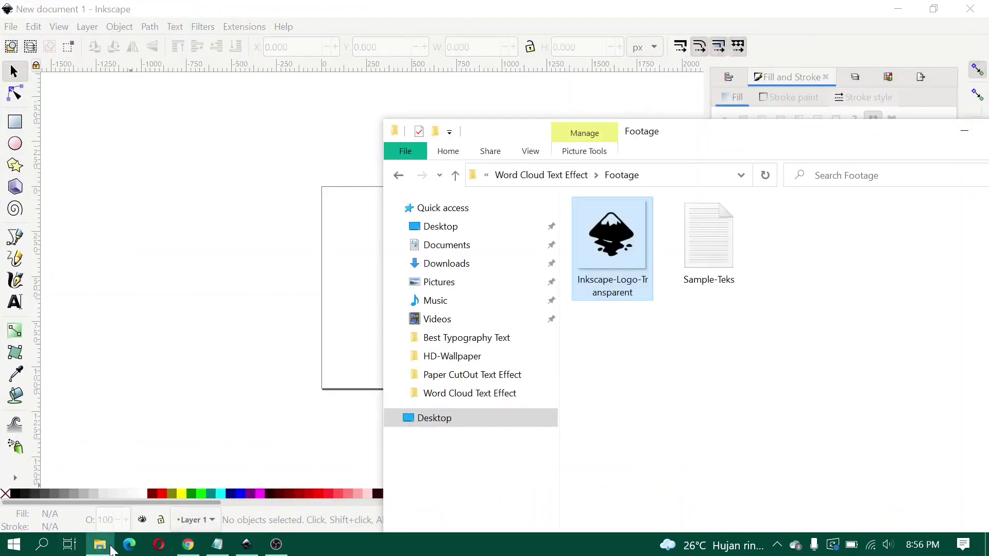
click(569, 180)
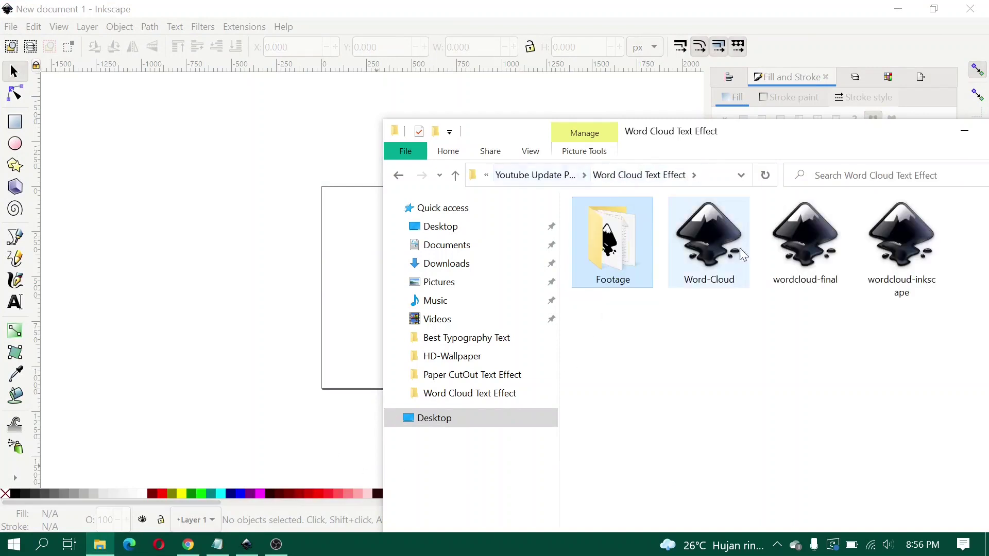
click(901, 252)
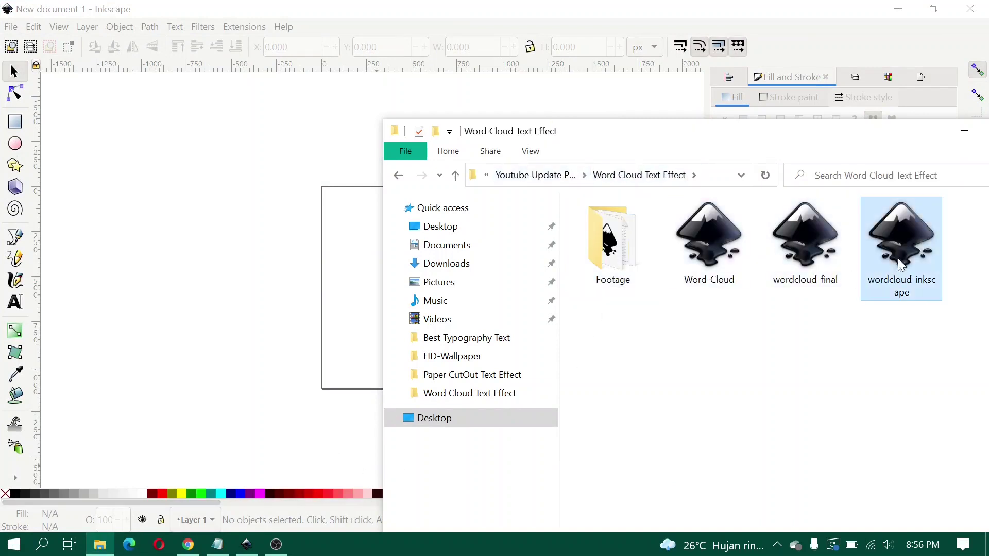
drag(905, 231, 202, 359)
click(432, 207)
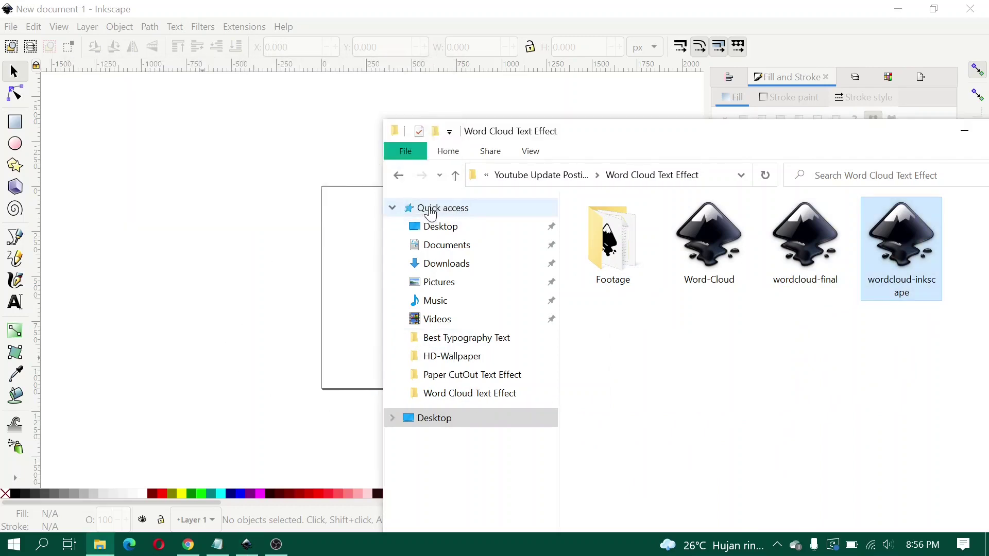
Step: Move the imported word cloud left of the page and ungroup it
click(961, 133)
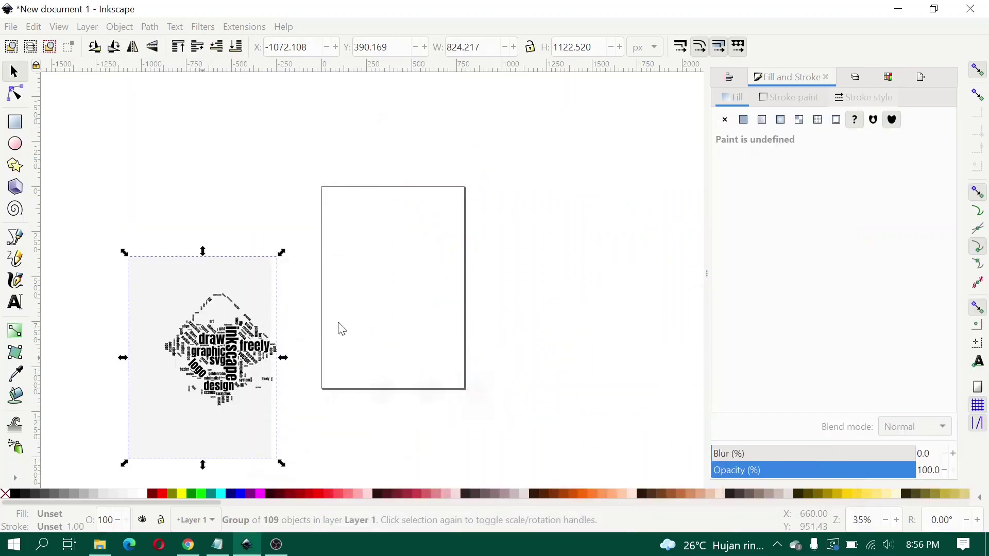
scroll(294, 347, left, 5)
drag(360, 324, 228, 322)
scroll(261, 328, up, 2)
scroll(336, 318, down, 1)
scroll(336, 317, left, 2)
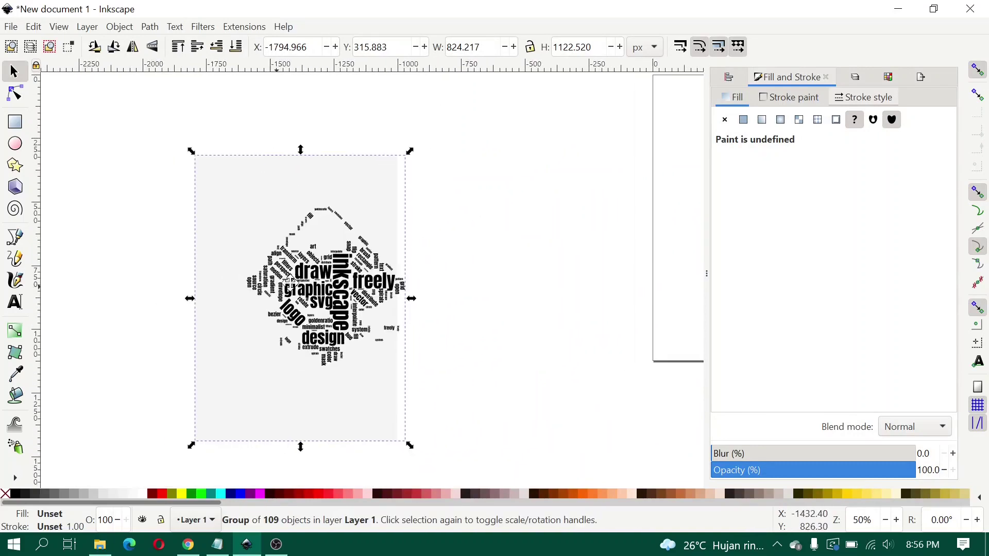
right_click(264, 186)
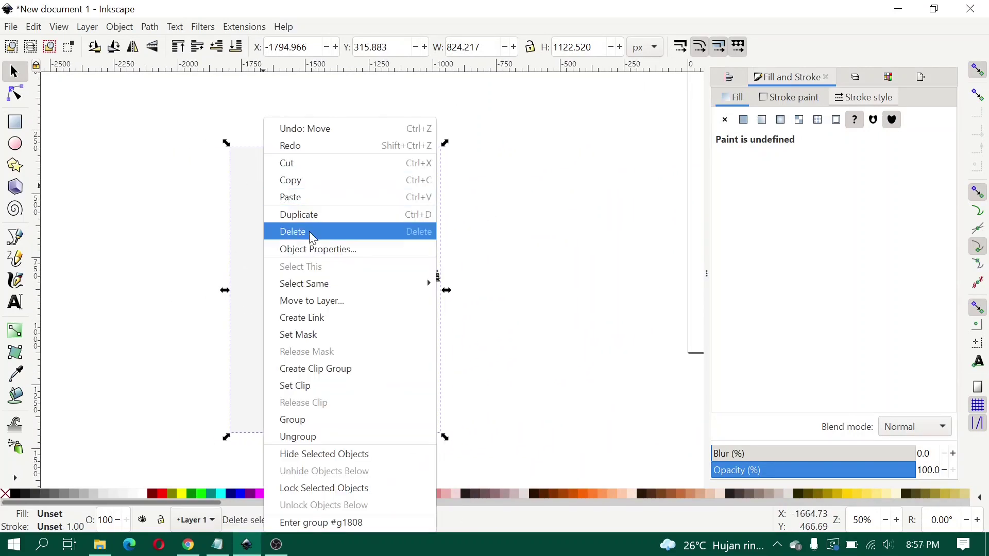
key(Escape)
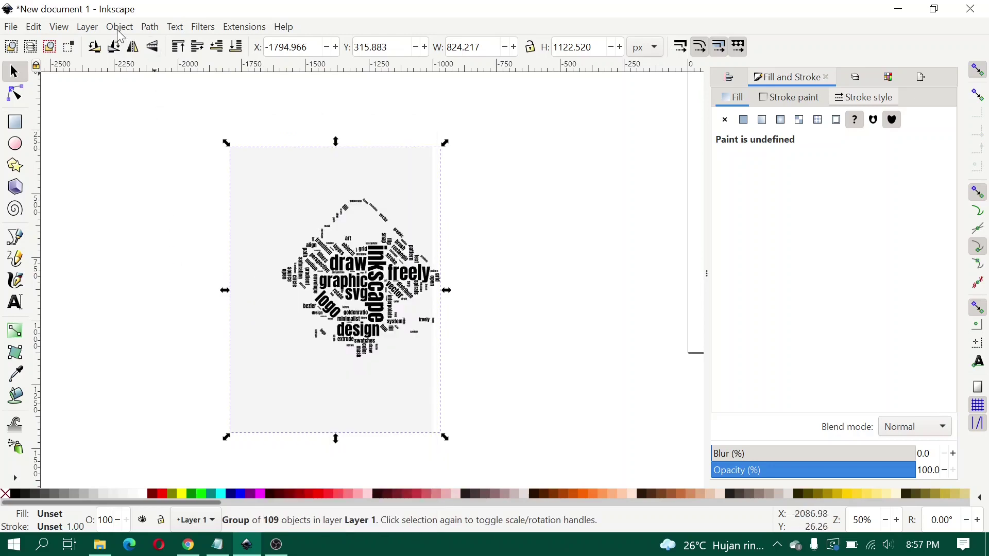
click(119, 26)
click(137, 164)
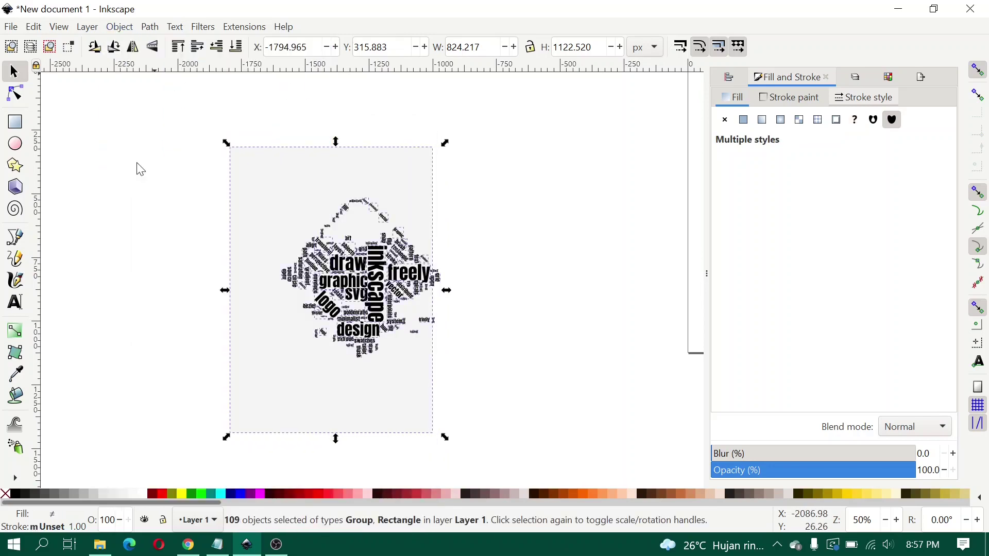
Step: Delete the grey background rectangle, then select all the remaining words
click(137, 166)
click(402, 409)
drag(399, 408, 242, 393)
key(Delete)
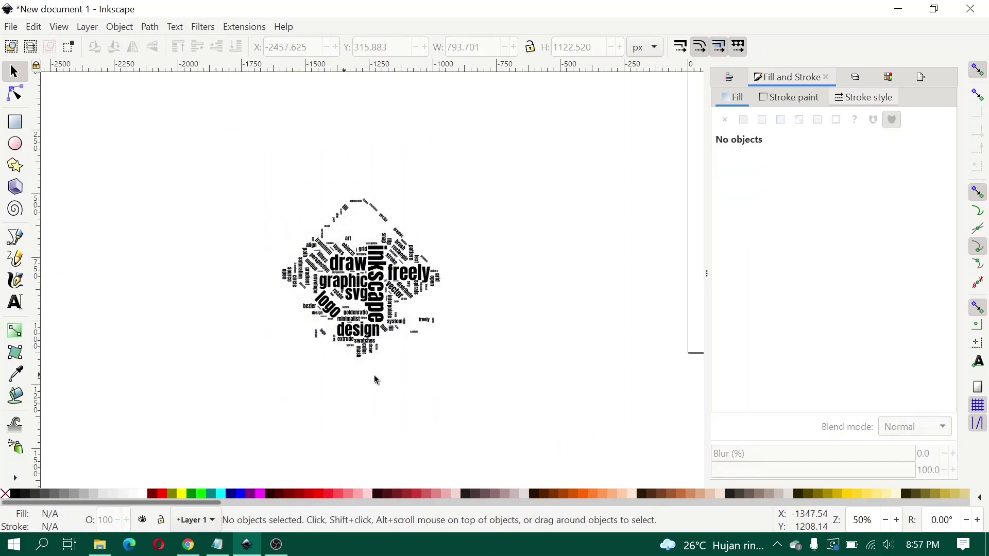
drag(508, 386, 206, 177)
Step: Move the whole word cloud up and to the left
scroll(510, 253, left, 5)
scroll(511, 252, up, 1)
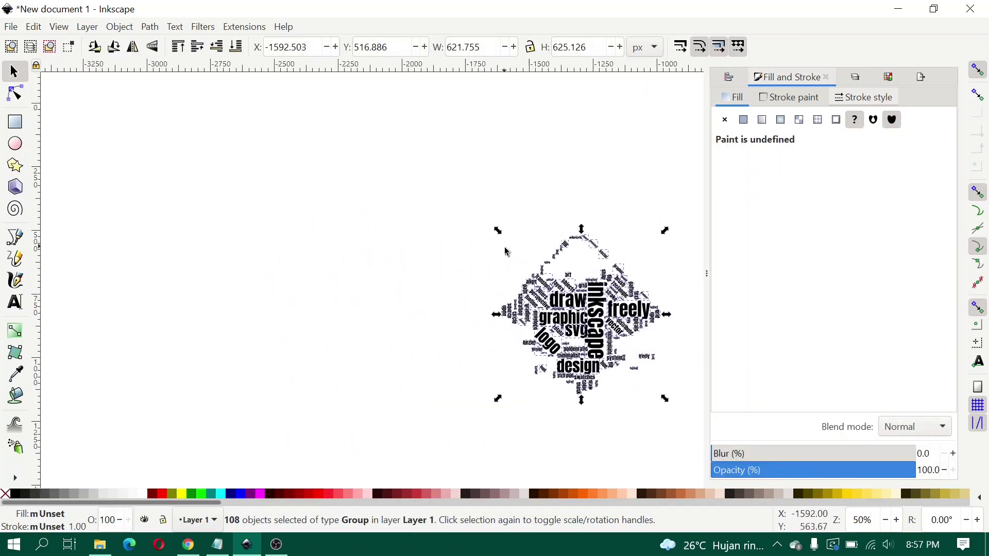
drag(604, 325, 465, 291)
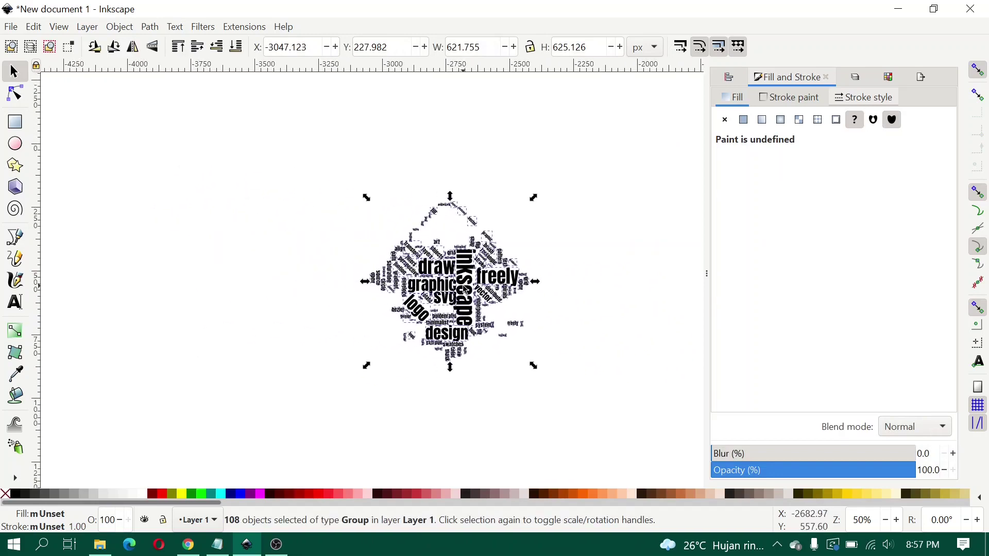
click(573, 309)
Step: Enlarge the word hue and nudge it into place
scroll(441, 223, up, 4)
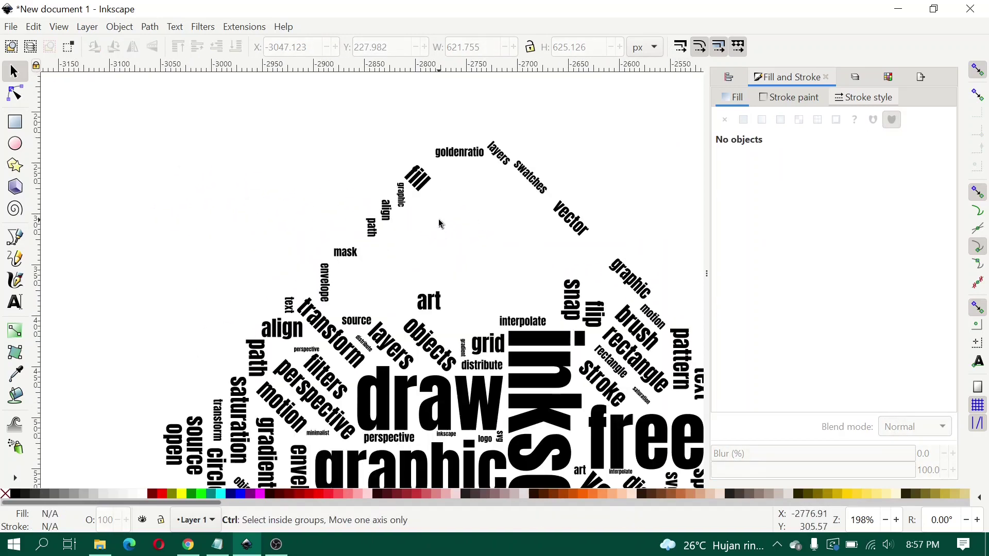
scroll(440, 223, down, 2)
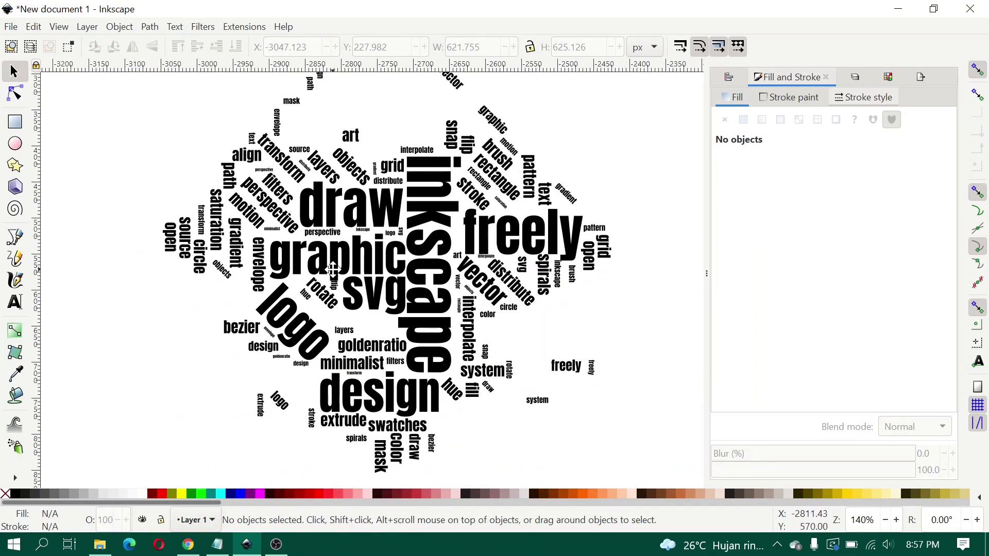
ctrl+scroll(333, 268, up, 2)
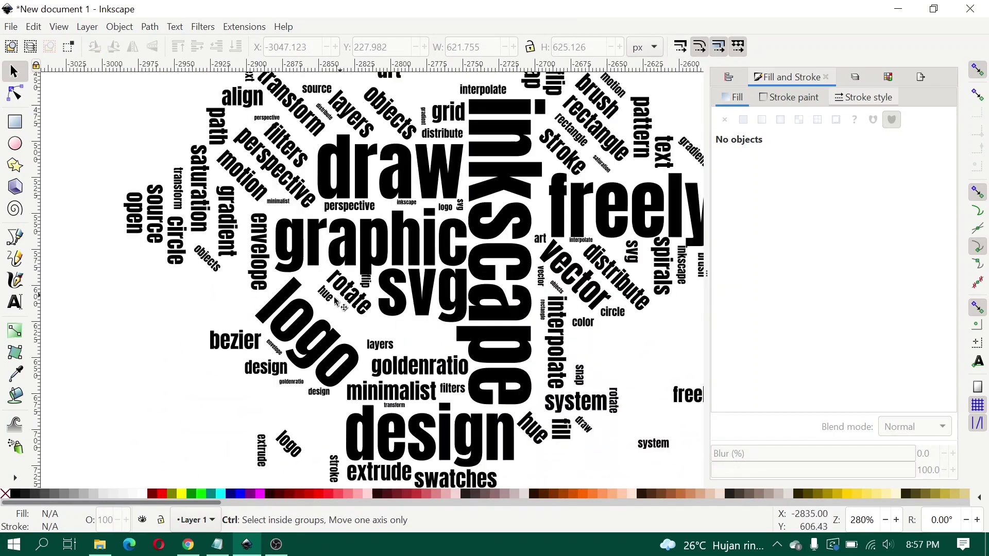
click(334, 304)
ctrl+scroll(335, 303, up, 1)
drag(336, 308, 366, 359)
drag(352, 326, 386, 312)
Step: Nudge rotate and hue together, and move flip down slightly
click(394, 310)
shift+click(326, 325)
click(401, 270)
scroll(401, 270, up, 2)
click(400, 267)
drag(399, 259, 397, 272)
Step: Rotate the word fill by -90° and shift it slightly up and right
scroll(397, 271, down, 6)
scroll(321, 274, up, 2)
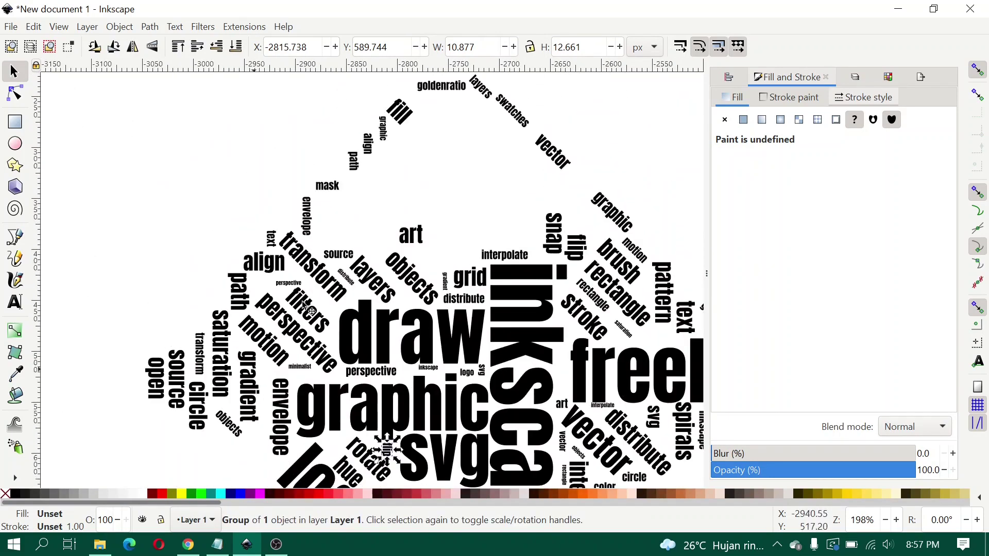
scroll(320, 275, up, 2)
scroll(295, 294, up, 2)
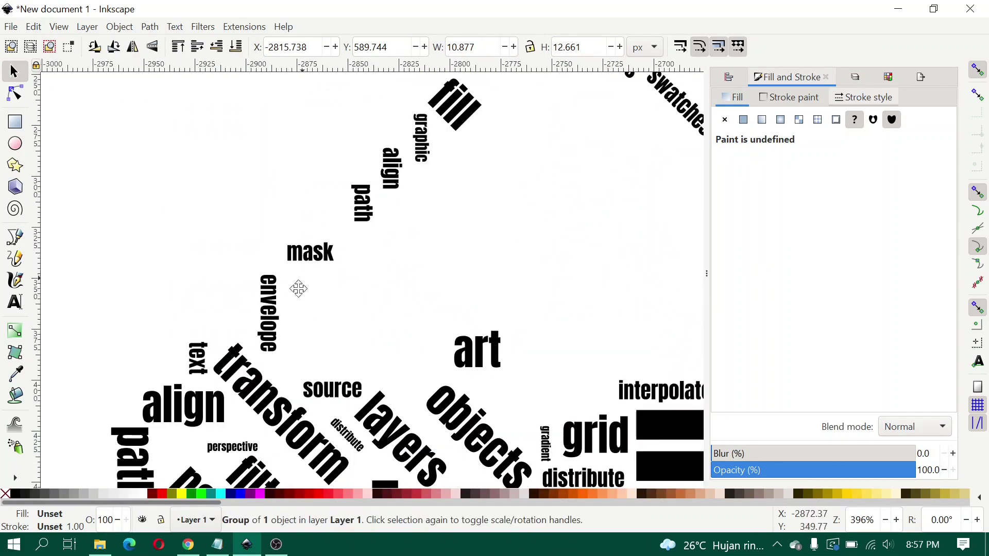
scroll(294, 295, up, 6)
scroll(294, 295, right, 4)
click(377, 257)
click(376, 257)
drag(397, 280, 403, 219)
drag(363, 250, 367, 236)
Step: Rotate the word mask by -45° and enlarge it along the upper outline
click(333, 299)
scroll(323, 325, down, 4)
scroll(323, 325, left, 3)
click(281, 315)
click(288, 315)
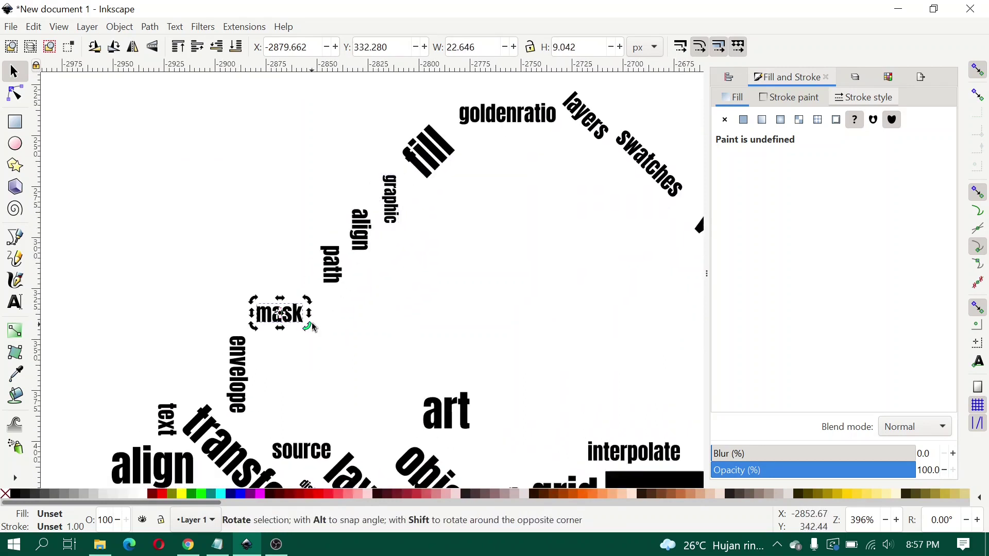
drag(310, 326, 333, 260)
click(283, 312)
drag(304, 292, 325, 265)
key(Escape)
scroll(324, 262, down, 4)
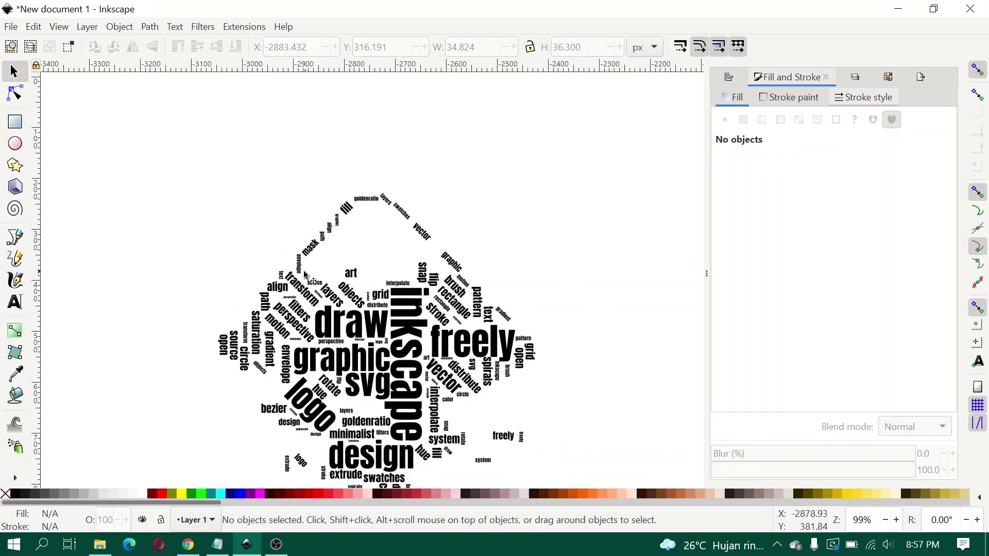
Step: Enlarge the word vector and shift it slightly up and left
scroll(445, 226, up, 4)
click(373, 270)
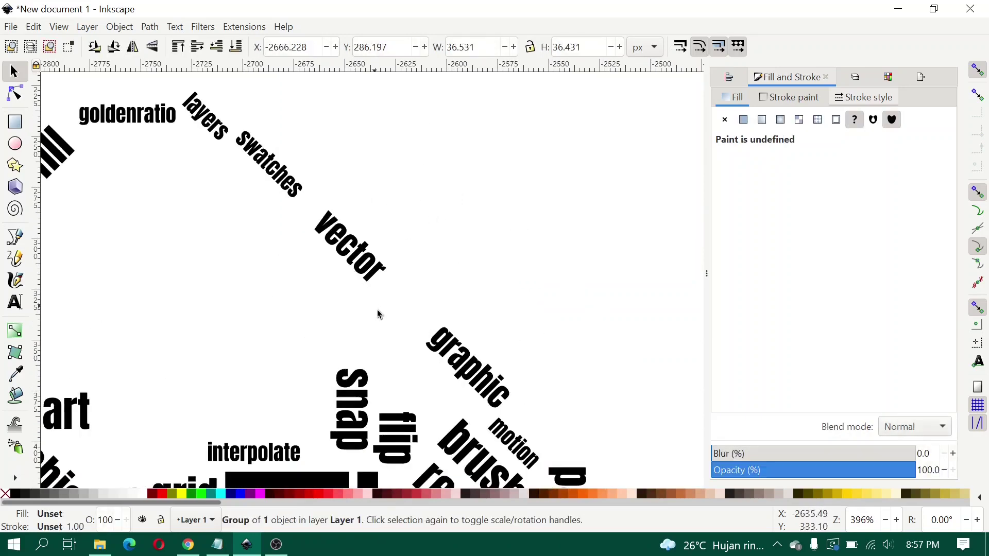
drag(390, 289, 435, 331)
drag(385, 288, 370, 276)
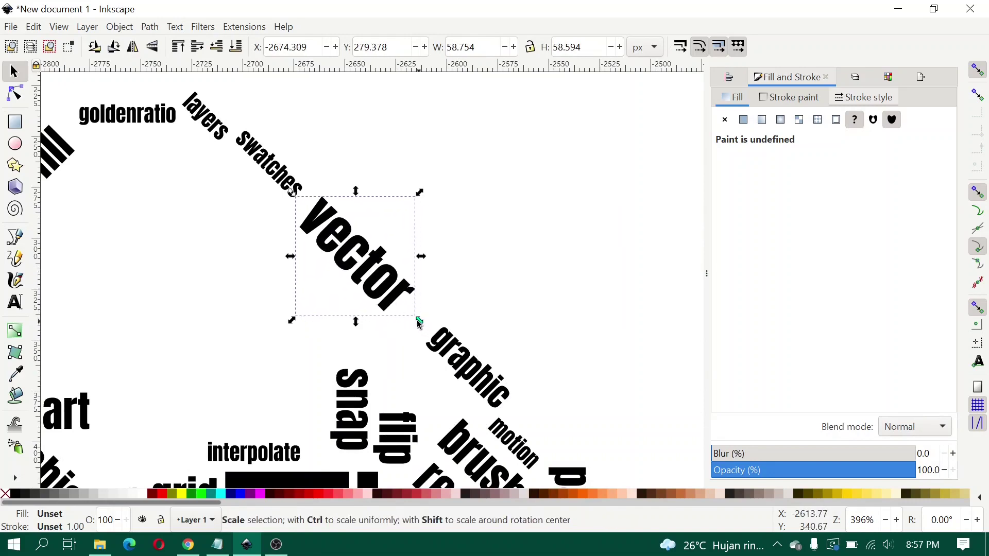
drag(419, 322, 443, 346)
click(494, 309)
scroll(465, 292, down, 4)
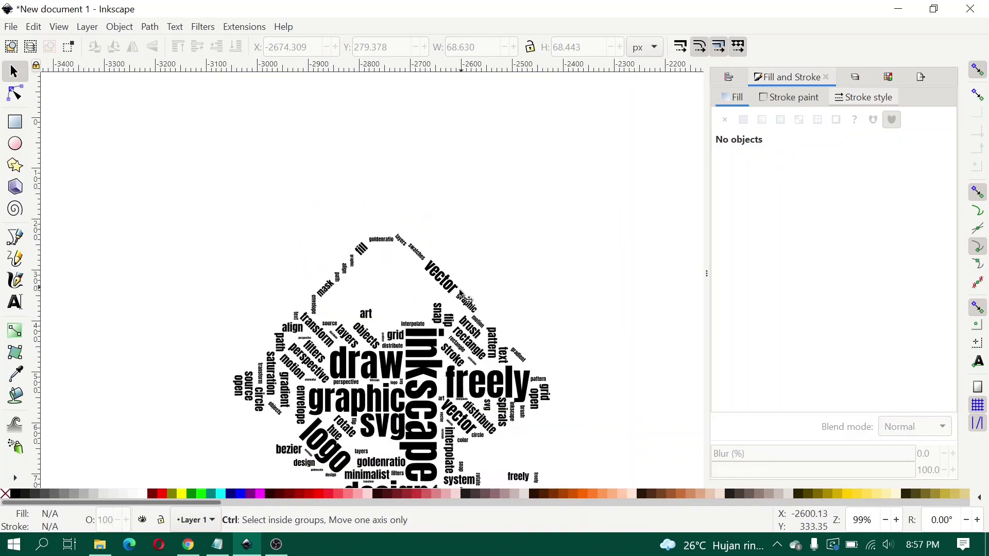
scroll(465, 289, up, 1)
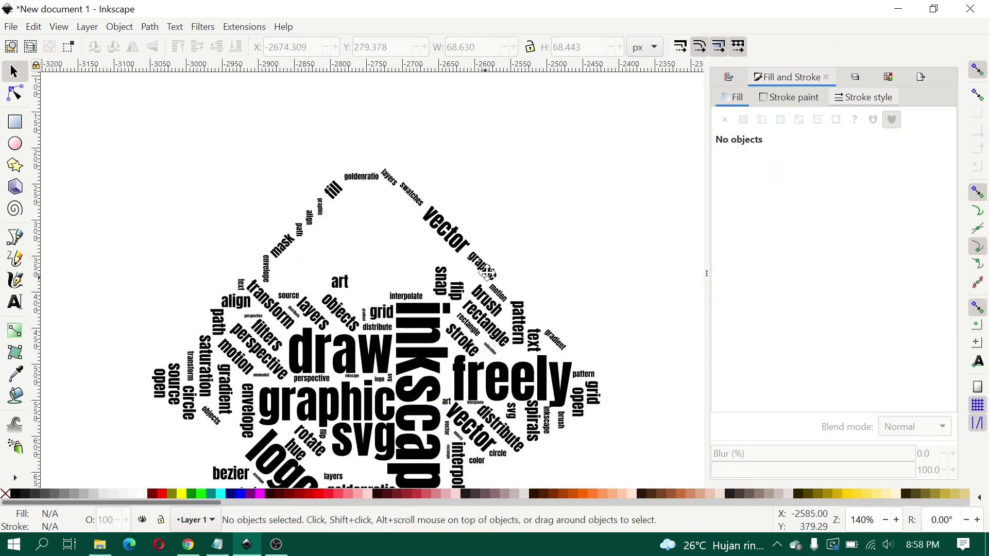
Step: Enlarge the small word perspective
drag(484, 281, 544, 178)
scroll(543, 177, down, 4)
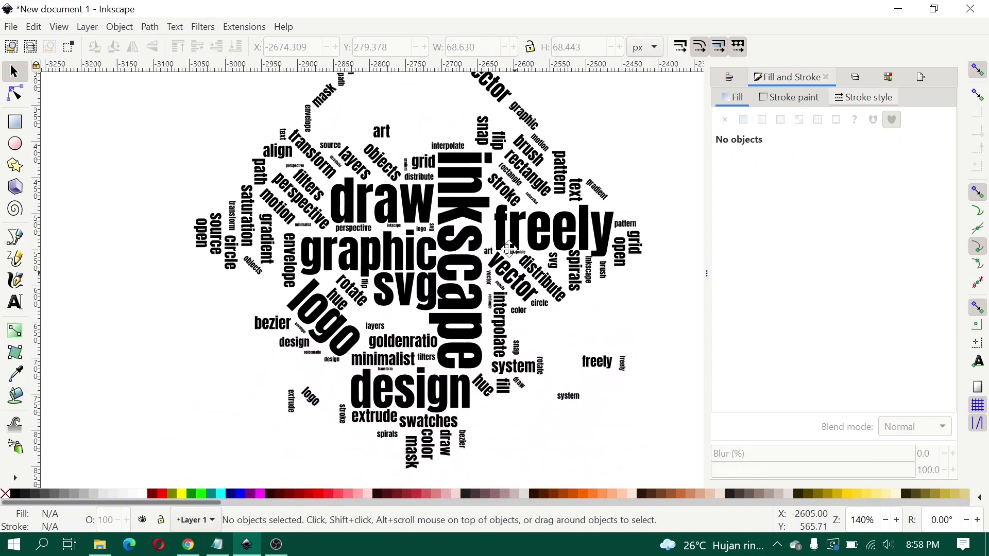
scroll(447, 300, down, 1)
scroll(360, 258, up, 3)
scroll(309, 236, right, 3)
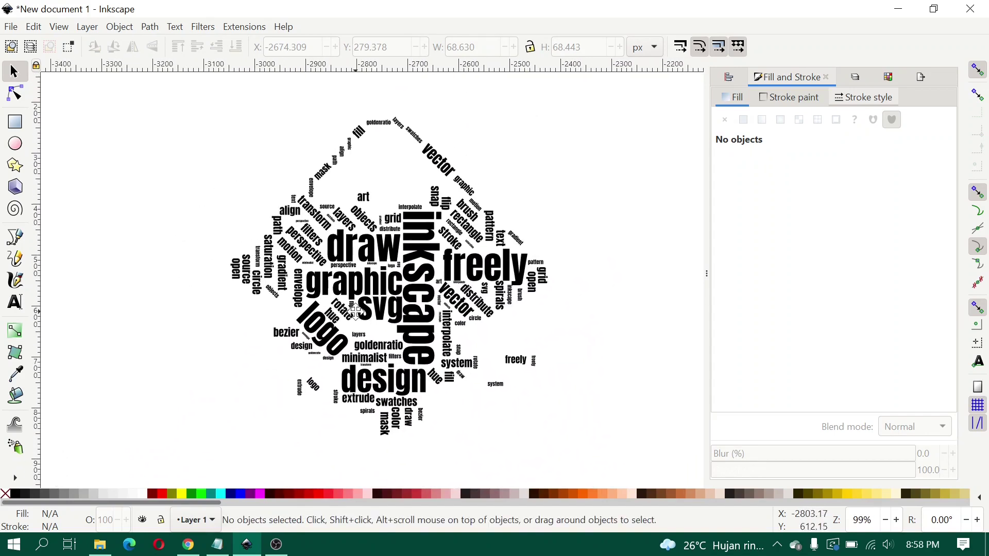
scroll(291, 226, up, 10)
ctrl+click(302, 226)
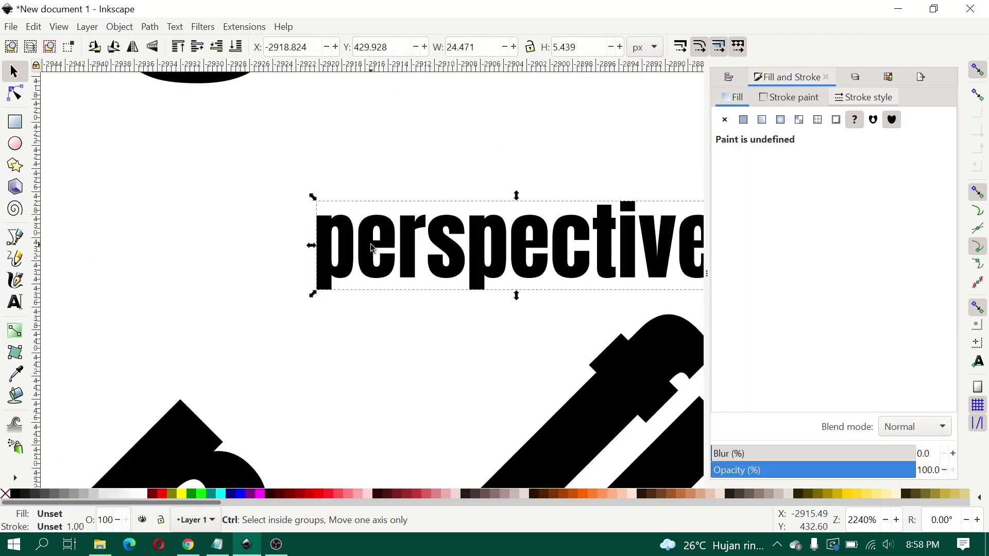
scroll(302, 225, down, 4)
drag(352, 245, 329, 241)
scroll(327, 241, down, 3)
scroll(326, 242, down, 3)
click(217, 275)
scroll(378, 309, up, 6)
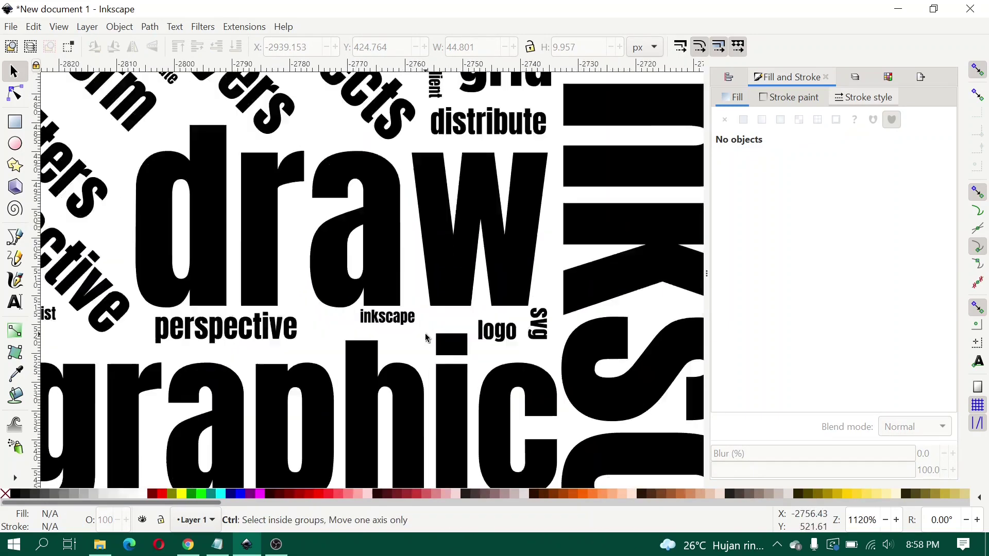
Step: Move and enlarge the small word inkscape
click(379, 309)
drag(380, 309, 397, 320)
scroll(392, 318, down, 1)
scroll(393, 319, down, 5)
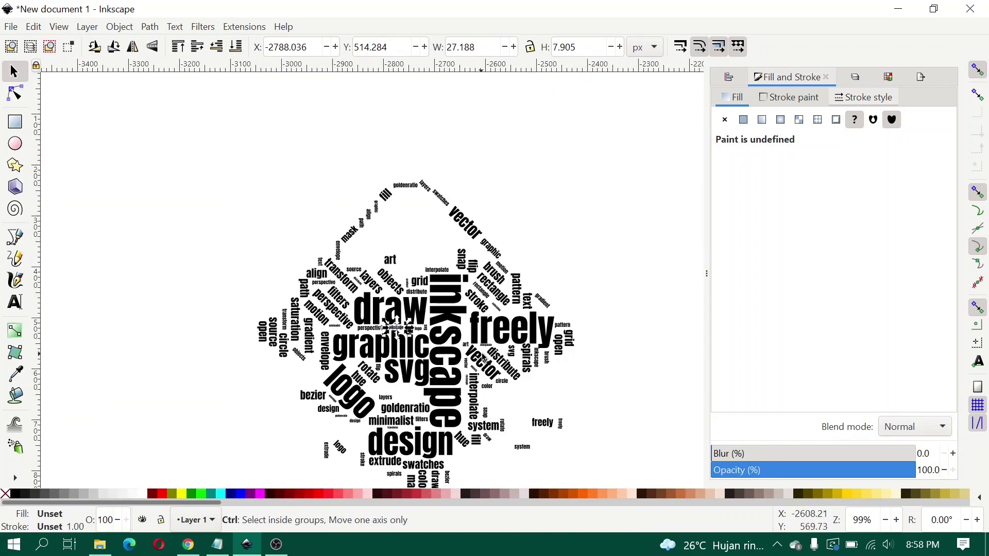
scroll(492, 348, up, 4)
Step: Move the word interpolate slightly lower and clear the selection
click(469, 336)
drag(466, 337, 461, 352)
scroll(499, 330, down, 1)
scroll(497, 327, down, 3)
scroll(479, 304, up, 1)
key(Escape)
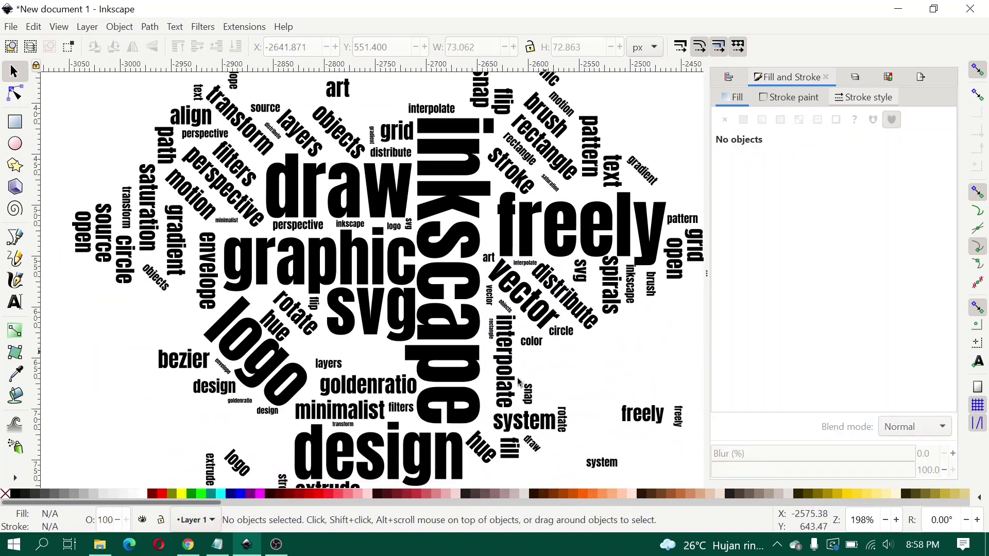
scroll(358, 356, down, 1)
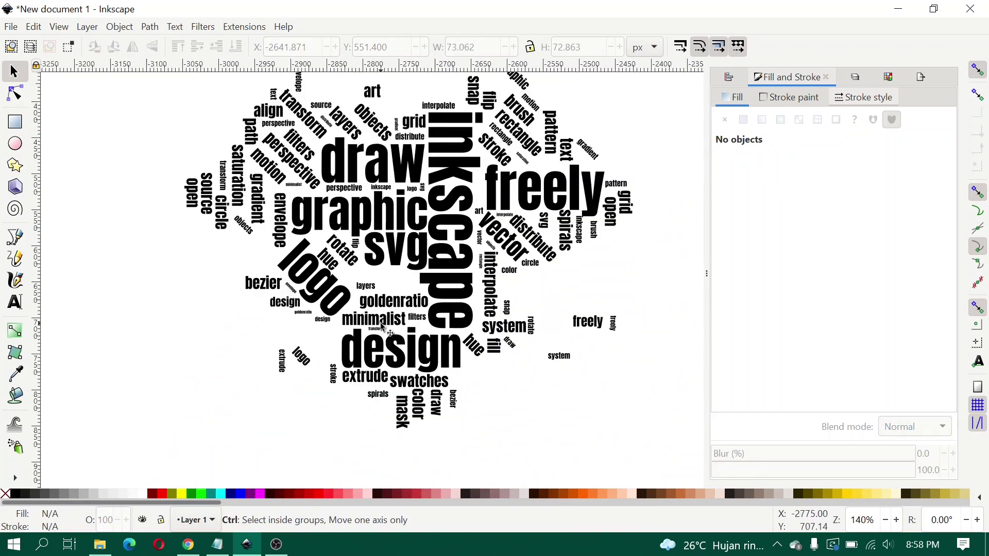
scroll(358, 366, up, 3)
scroll(345, 321, down, 1)
scroll(303, 273, down, 1)
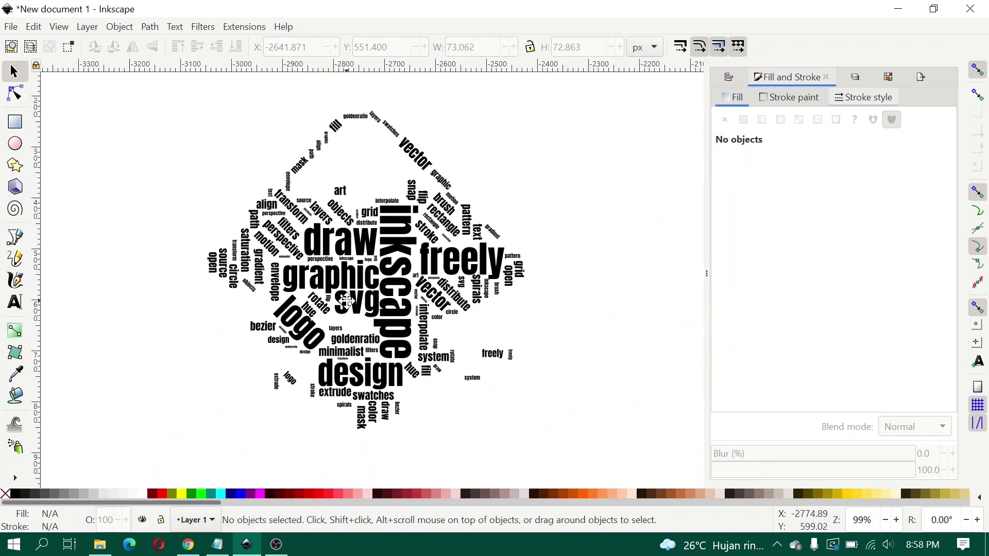
Step: Select all 108 words, group them, and shift the group slightly left
drag(161, 93, 566, 461)
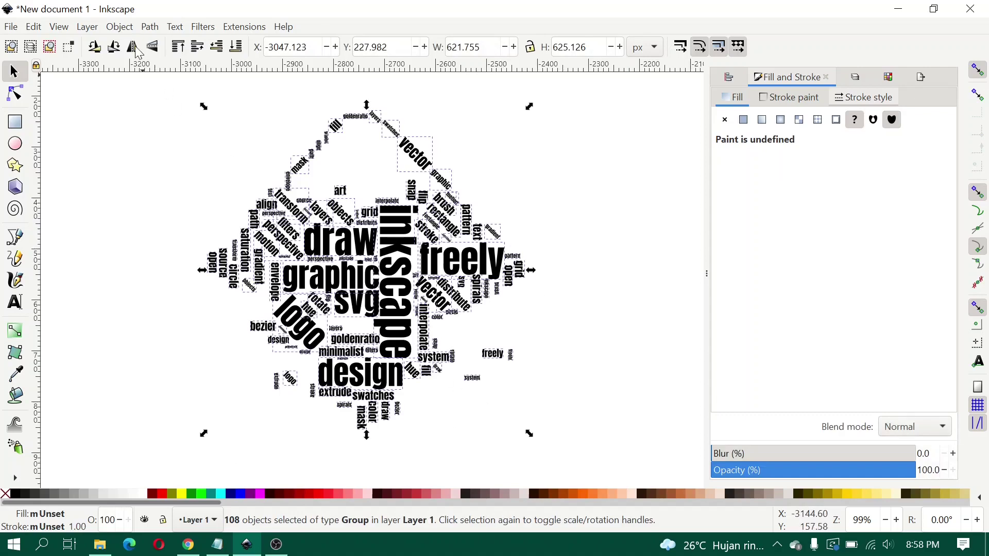
click(124, 29)
click(130, 148)
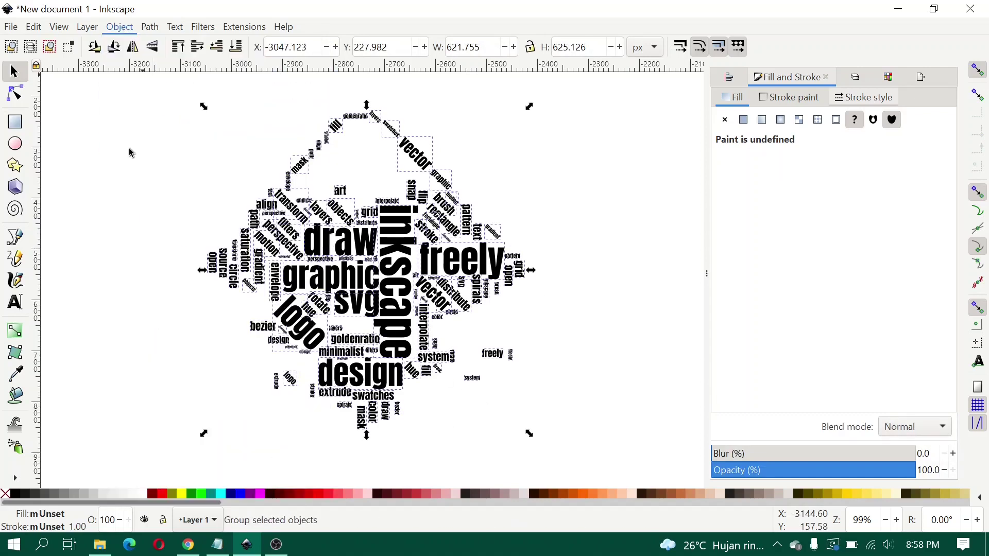
drag(320, 283, 306, 281)
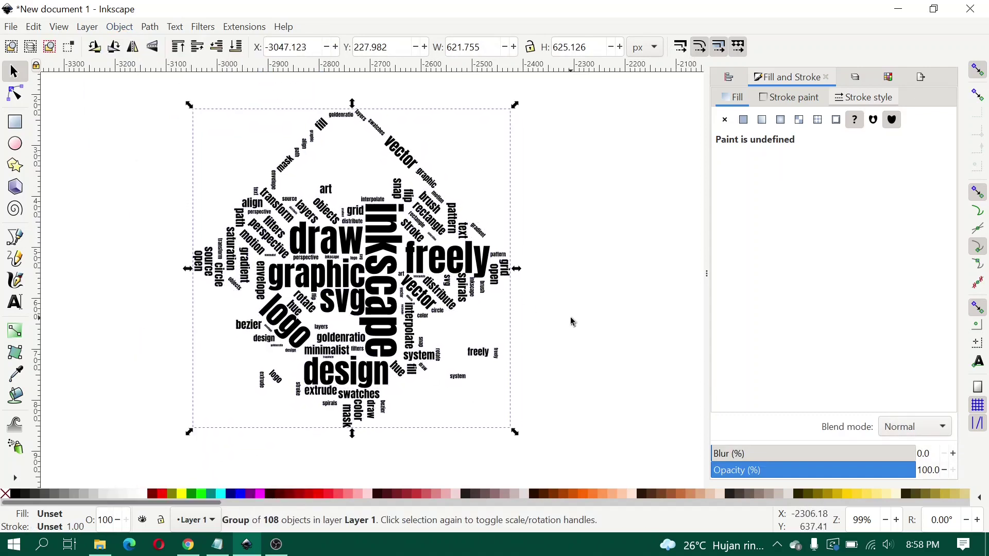
click(554, 327)
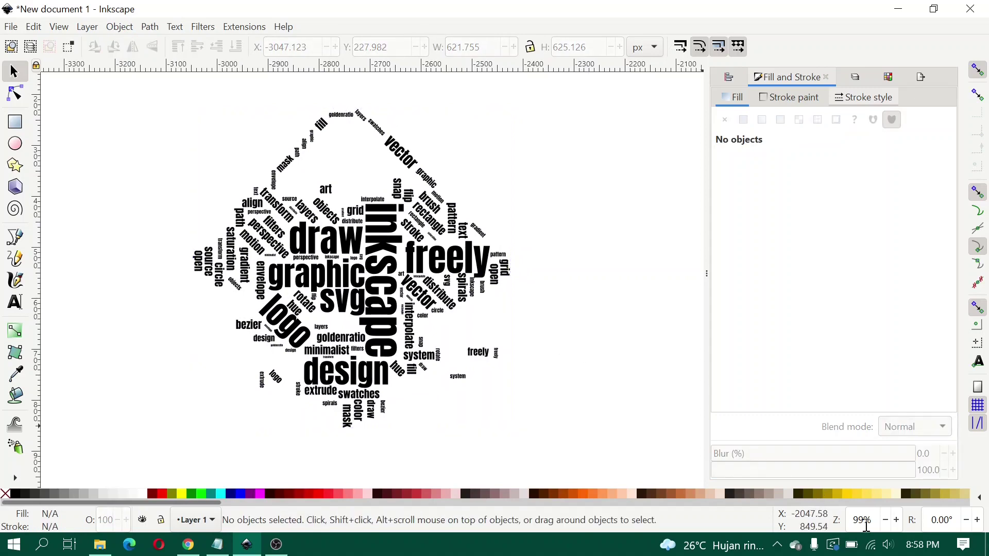
scroll(858, 517, up, 2)
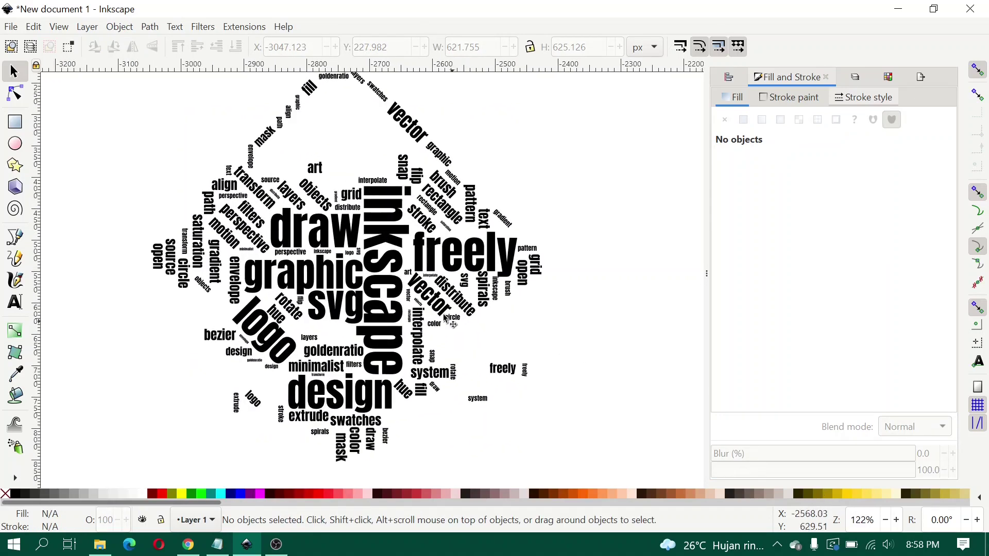
scroll(443, 318, up, 1)
drag(444, 318, 451, 317)
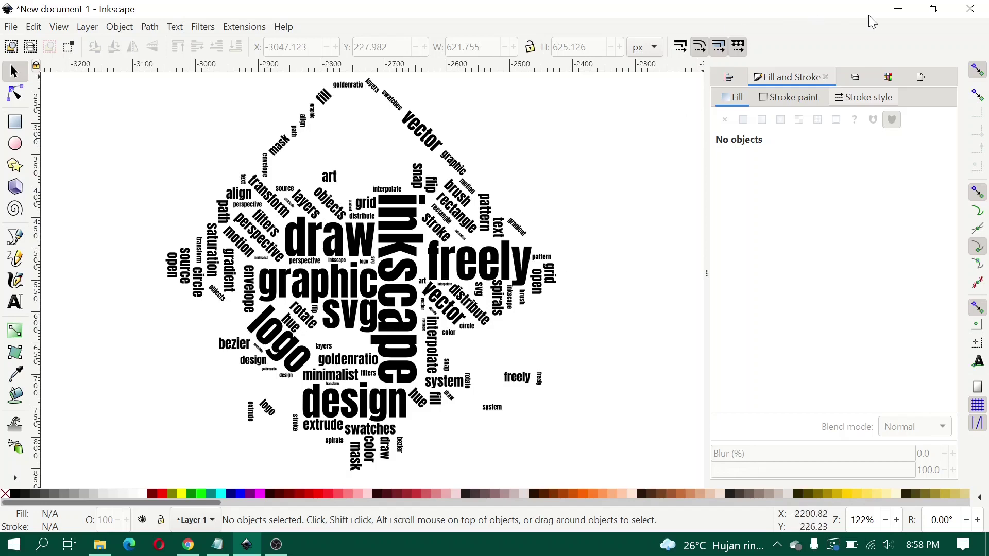
Step: Minimize Inkscape and then the Chrome window to reveal the desktop
click(898, 11)
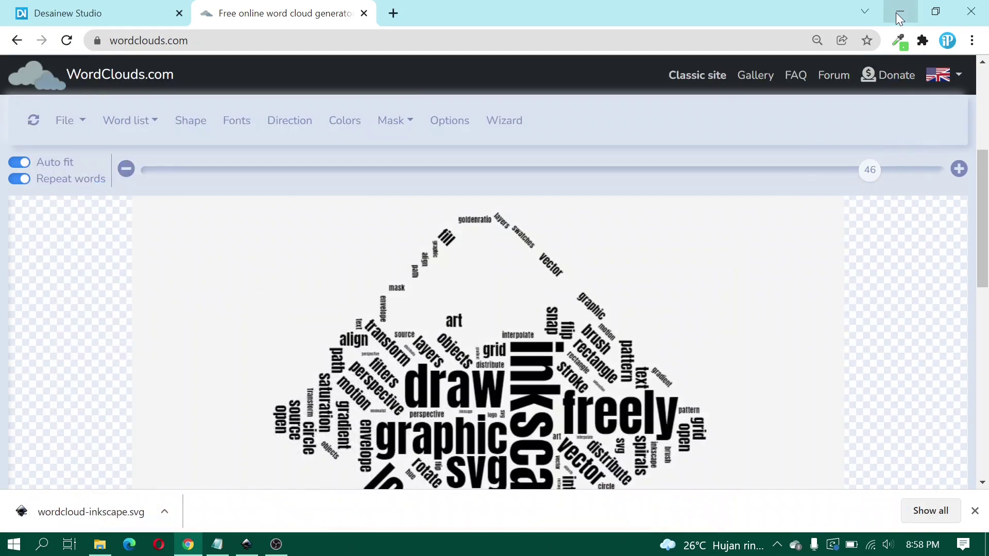
click(896, 14)
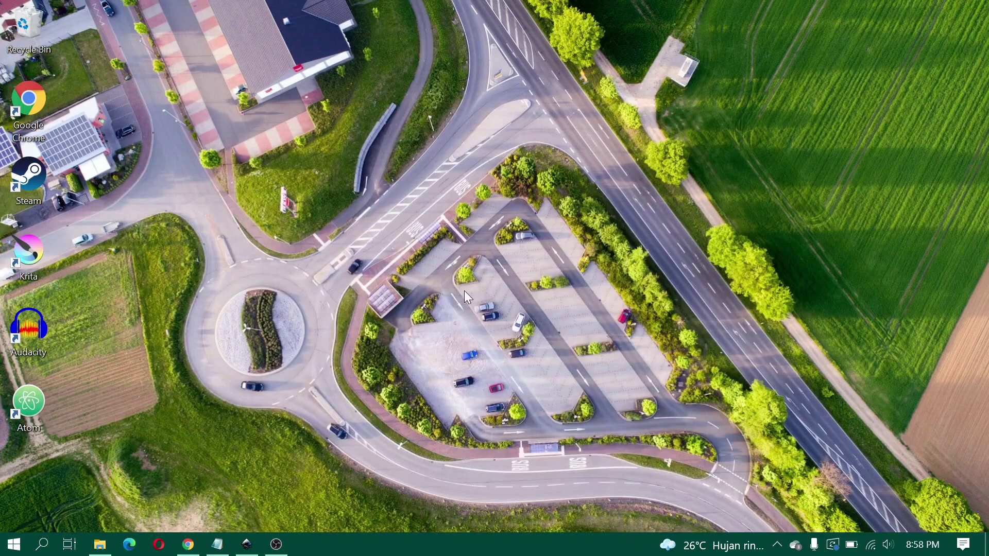